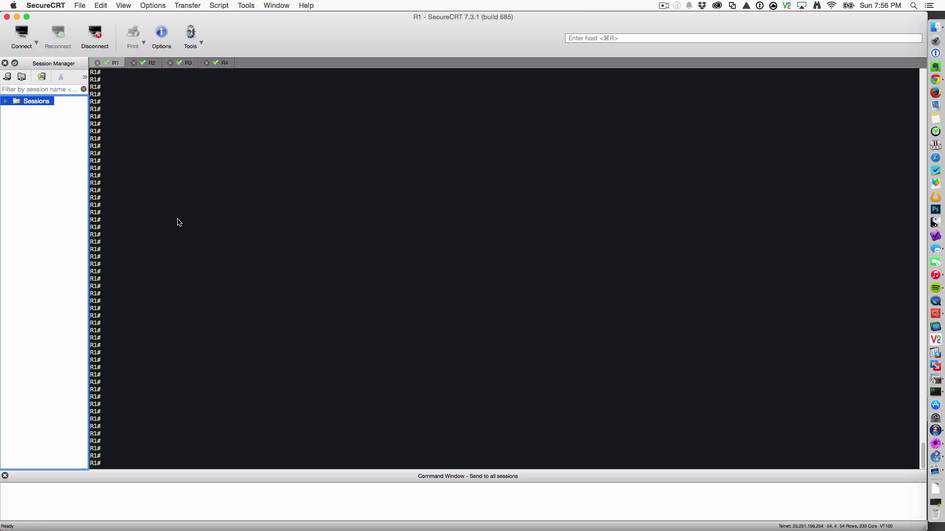
- Send 'sh ip protocols' to all four routers and review the output on R1 through R4
left_click(178, 223)
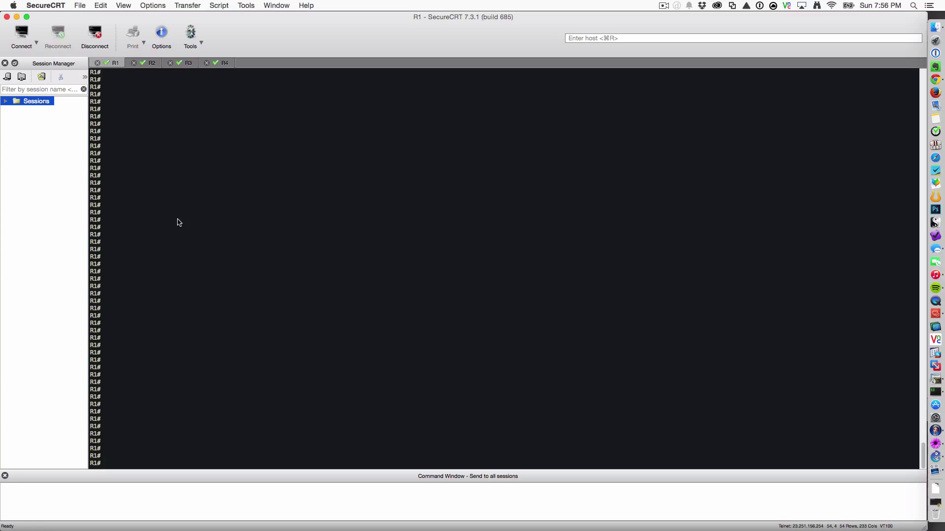
left_click(76, 501)
type("sh ip protocols")
key("Return")
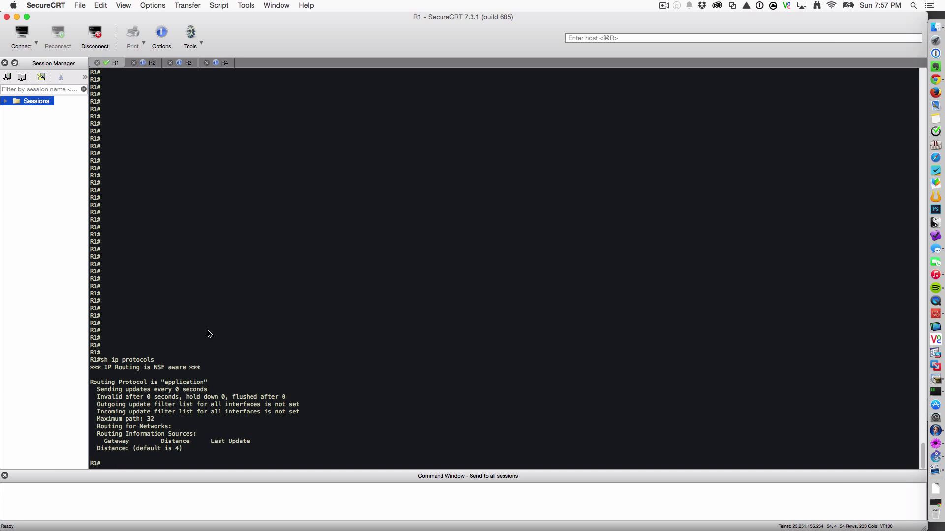
left_click(150, 64)
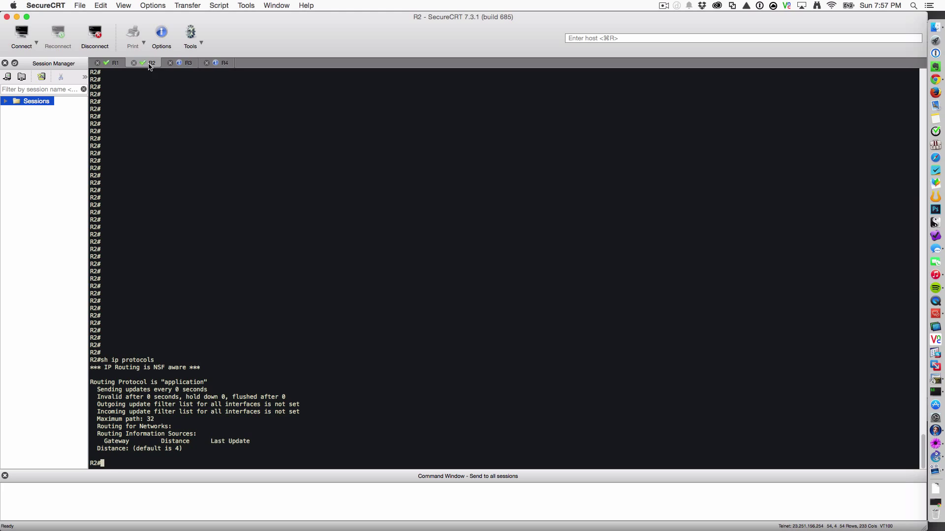
left_click(188, 64)
left_click(213, 64)
left_click(115, 64)
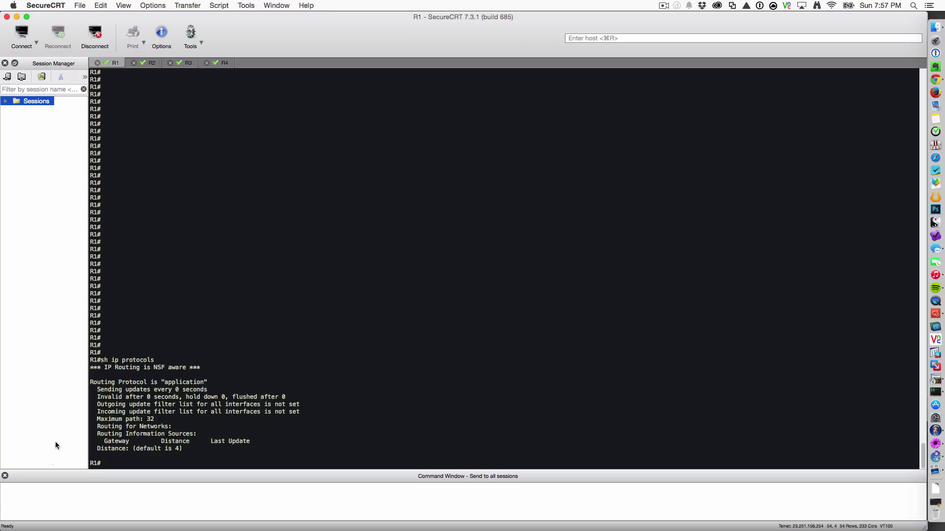
- Send 'sh ip inter b | ex un' to all routers and check each router's addressed interfaces
left_click(51, 510)
type("sh ip inter b | ex un")
key("Return")
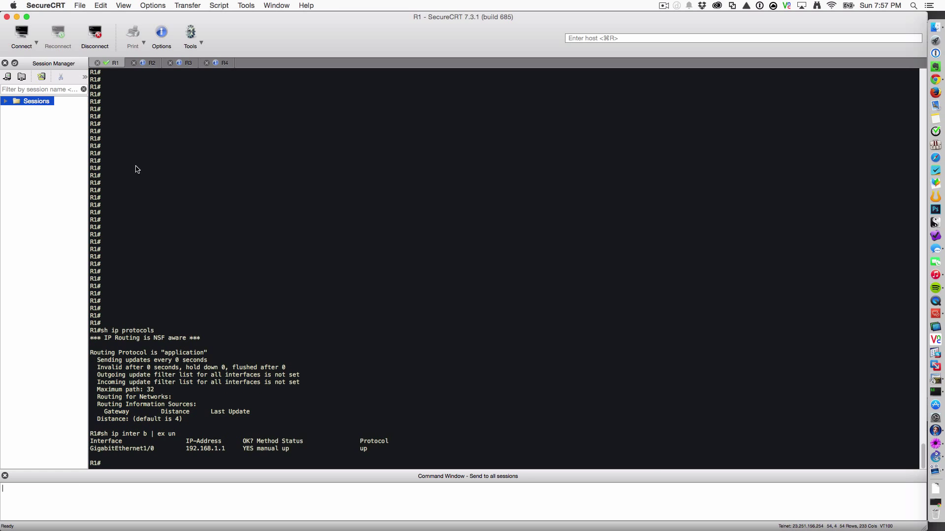
left_click(149, 64)
left_click(181, 69)
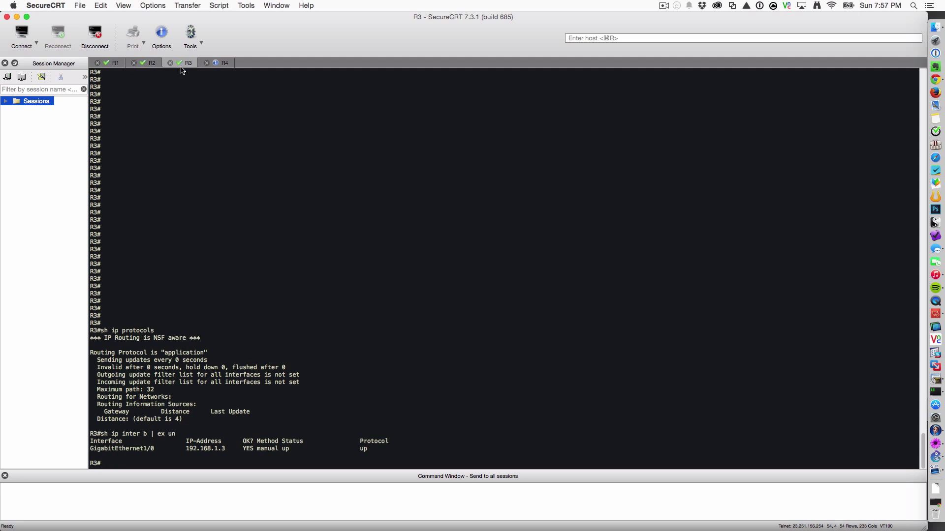
left_click(222, 69)
left_click(117, 64)
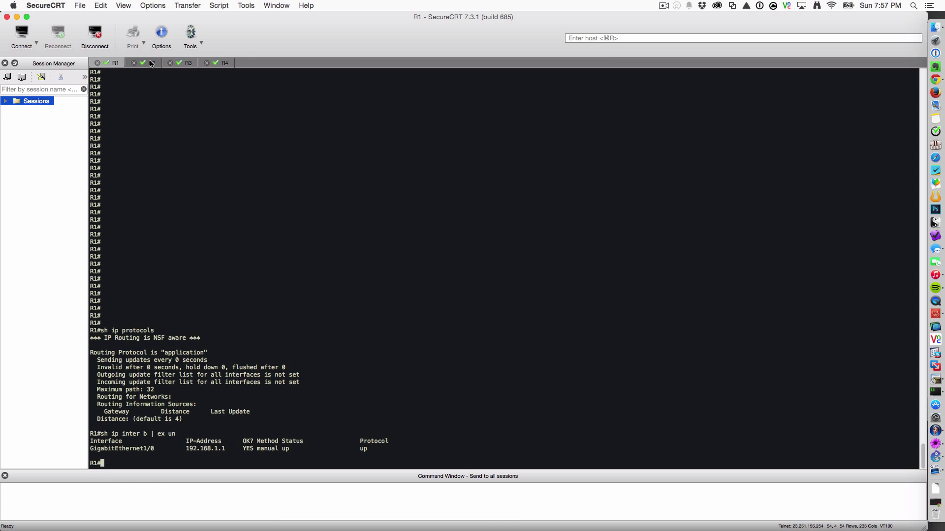
- On all routers, configure router eigrp 100 with network 192.168.1.0 0.0.0.255, then end
left_click(114, 516)
type("conf t")
key("Return")
type("router eig")
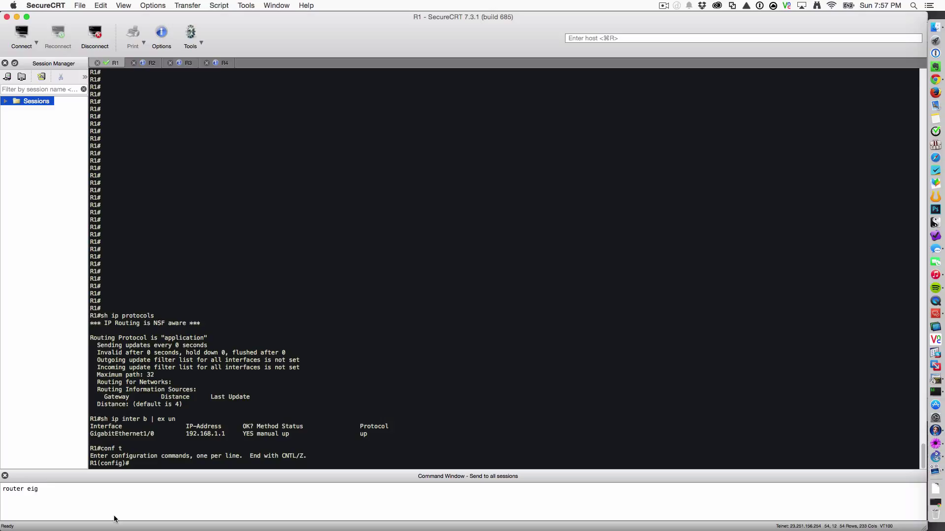
type("rp 100")
key("Return")
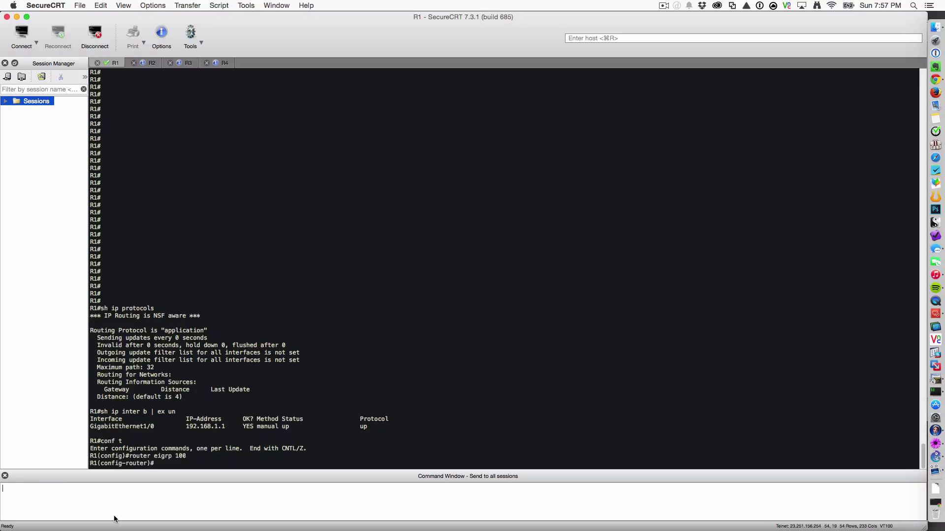
type("network 192.168.0")
type(".")
key("BackSpace")
key("BackSpace")
type("1.0 0.0.0.255")
key("Return")
type("end")
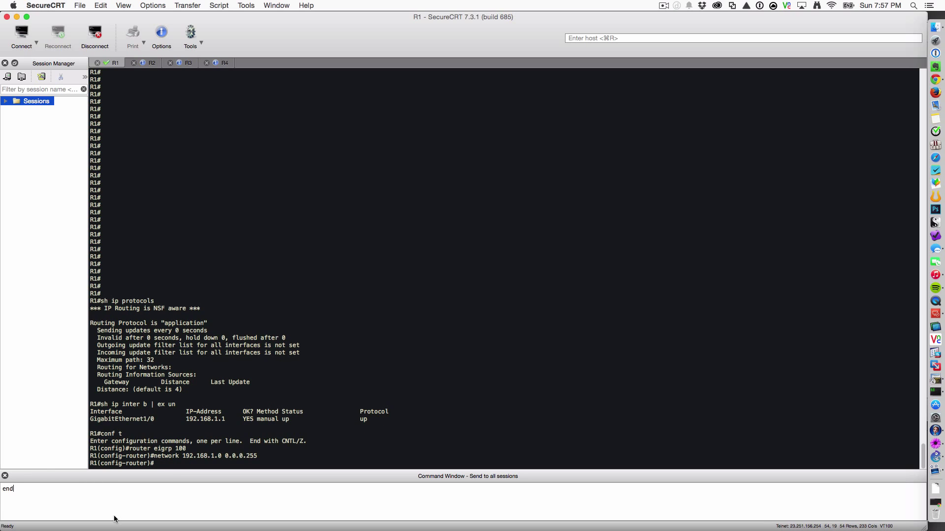
key("Return")
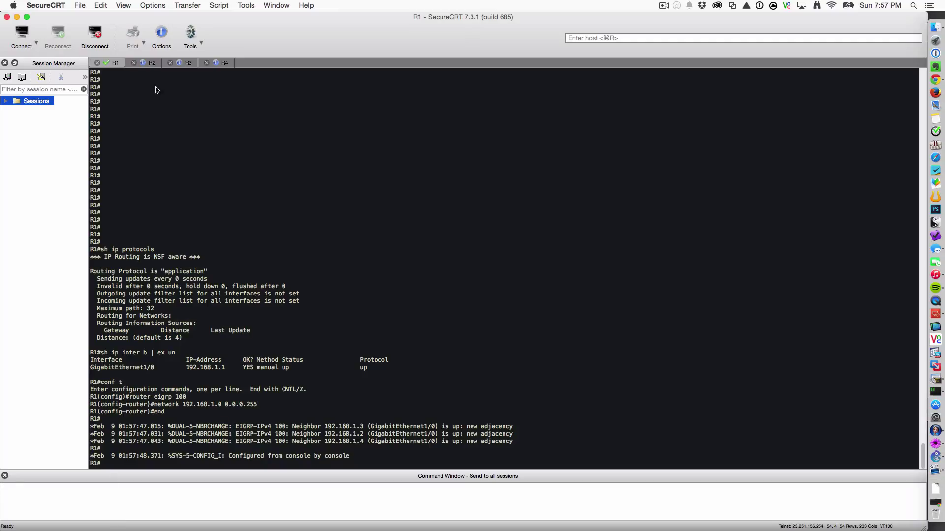
- Review the new EIGRP adjacency messages on R2, R3 and R4, then return to R1
left_click(151, 64)
left_click(179, 64)
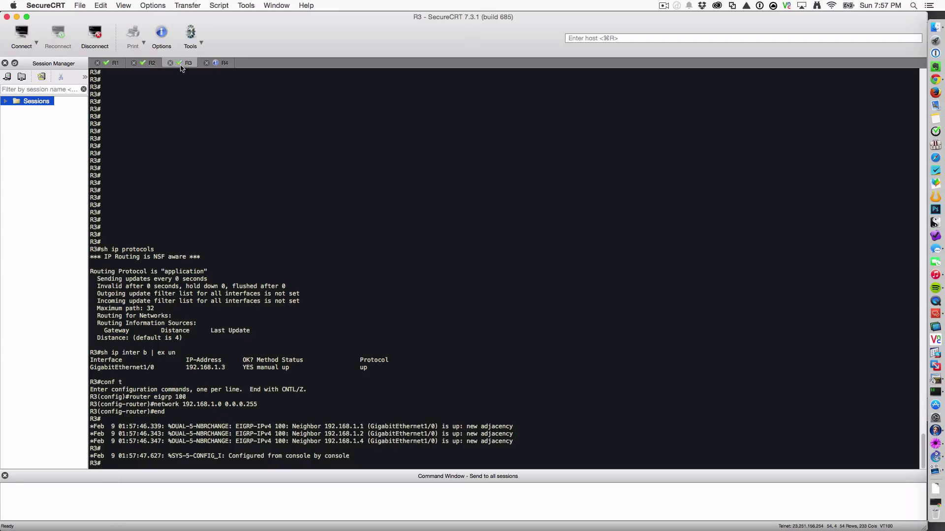
left_click(223, 63)
left_click(111, 65)
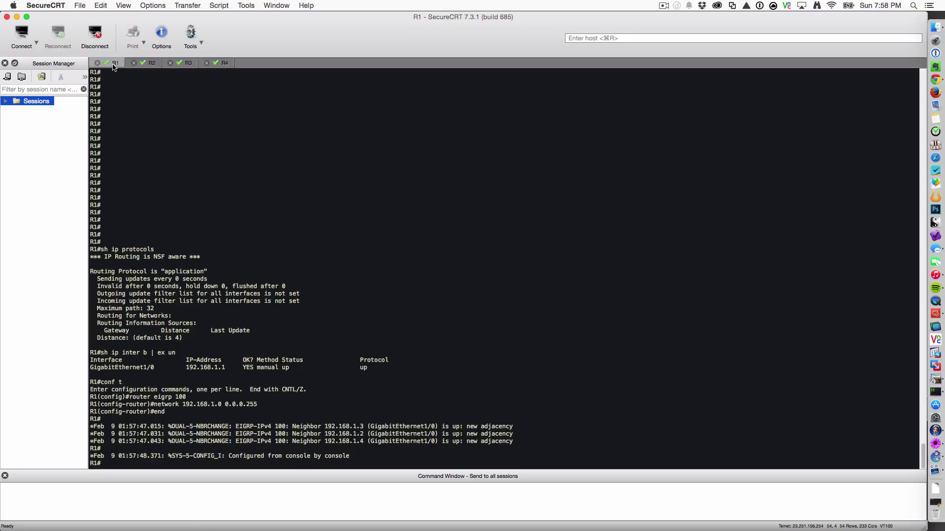
- Send 'sh ip eigrp neigh' to all routers and review each router's neighbor table
left_click(179, 508)
type("sh ip eigrp neigh")
key("Return")
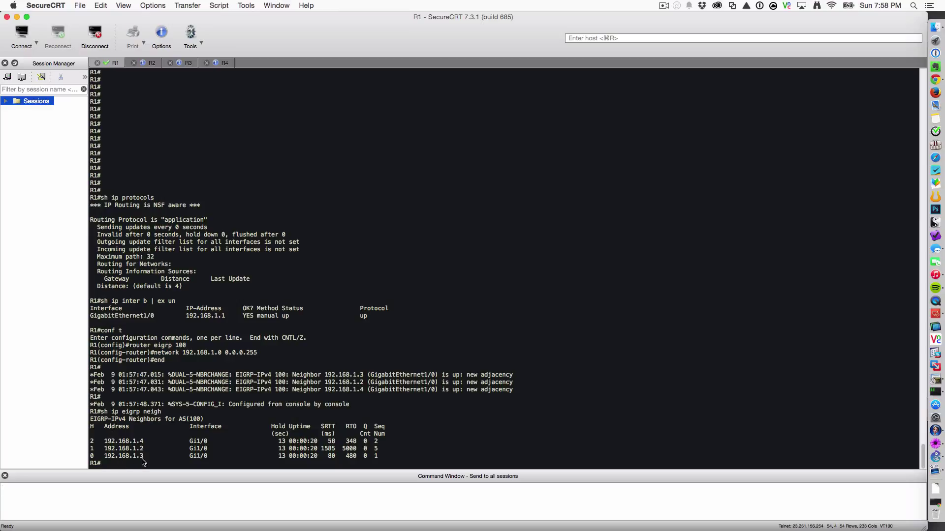
left_click(152, 63)
left_click(181, 63)
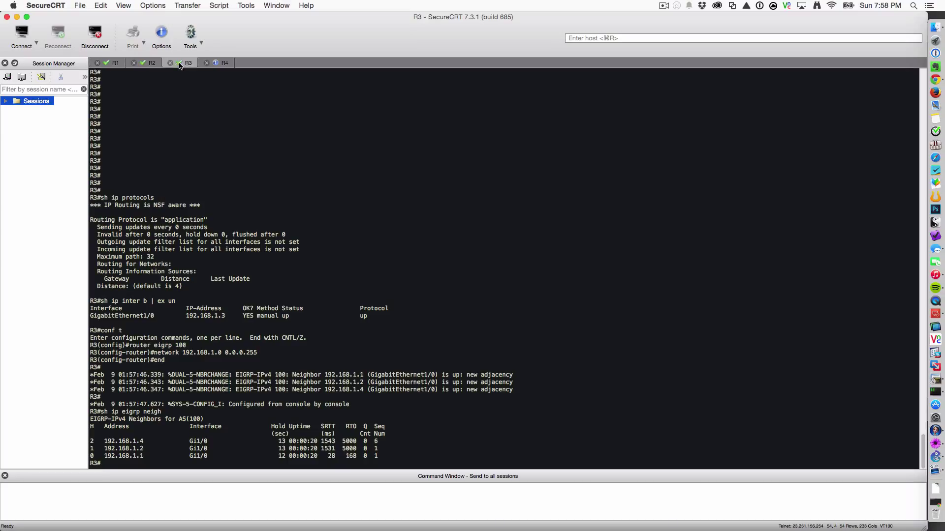
left_click(215, 64)
left_click(113, 66)
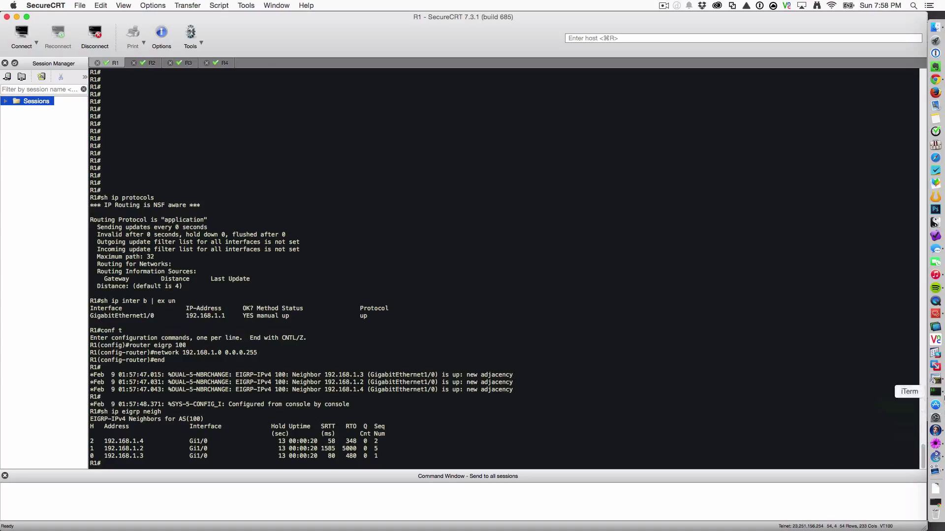
- In GNS3, capture traffic on the R1–IOU1 link at R1 GigabitEthernet1/0, then stop the capture
left_click(935, 457)
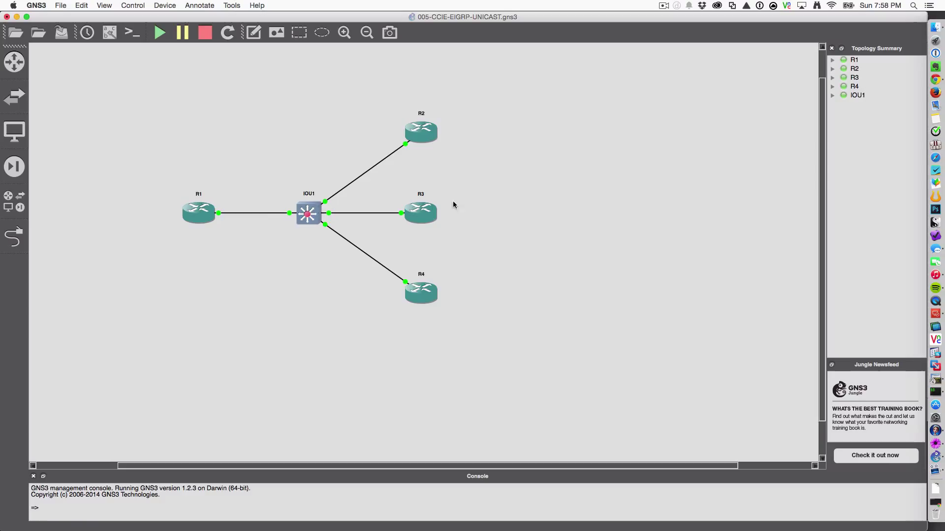
right_click(255, 213)
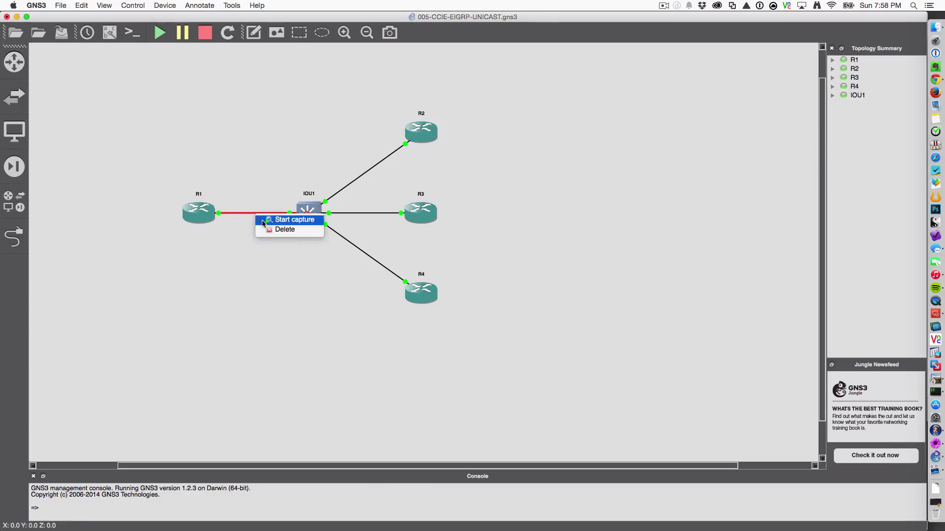
left_click(263, 219)
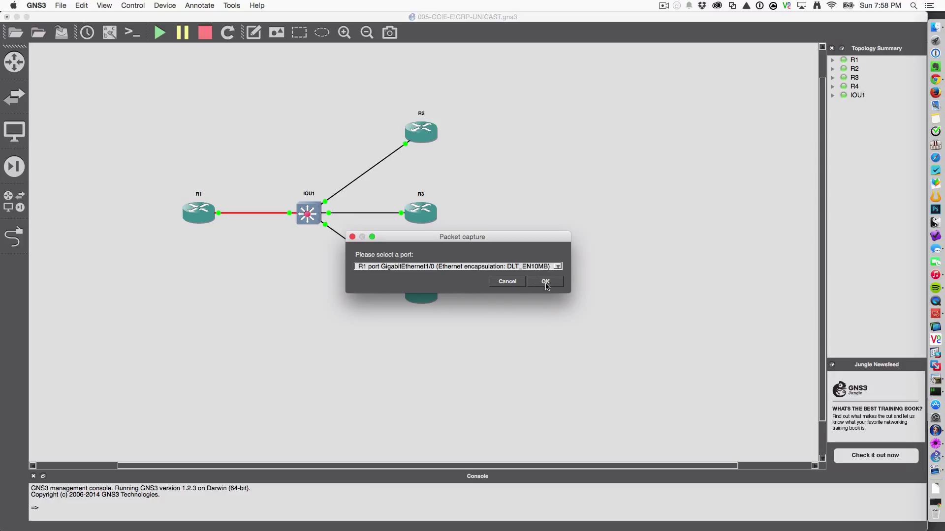
left_click(545, 282)
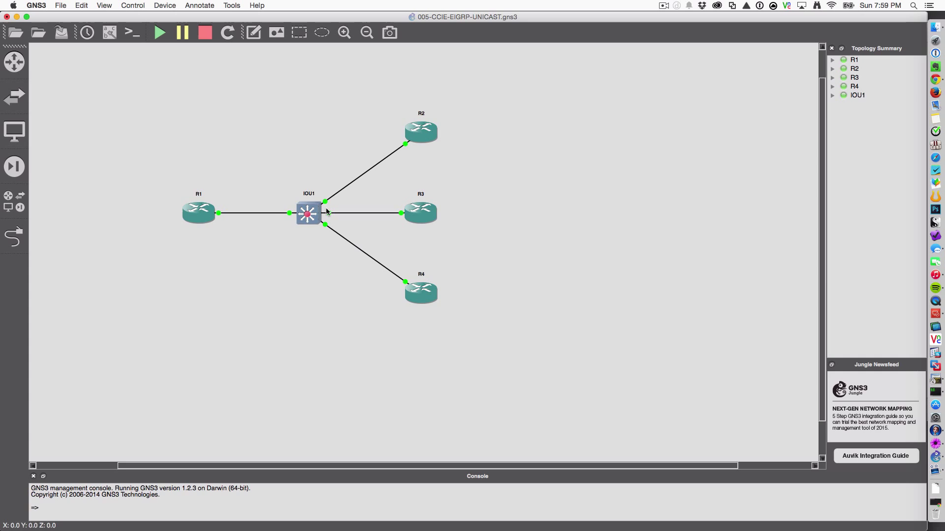
right_click(259, 215)
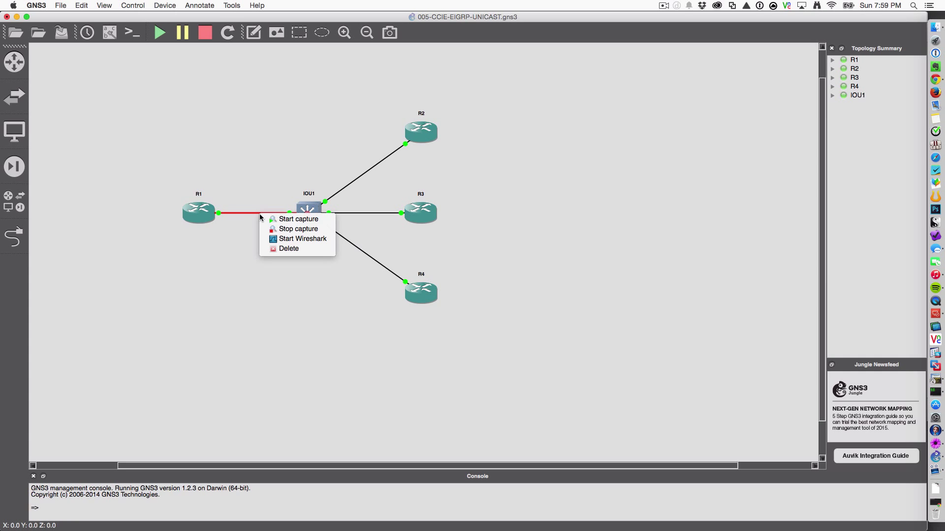
left_click(274, 229)
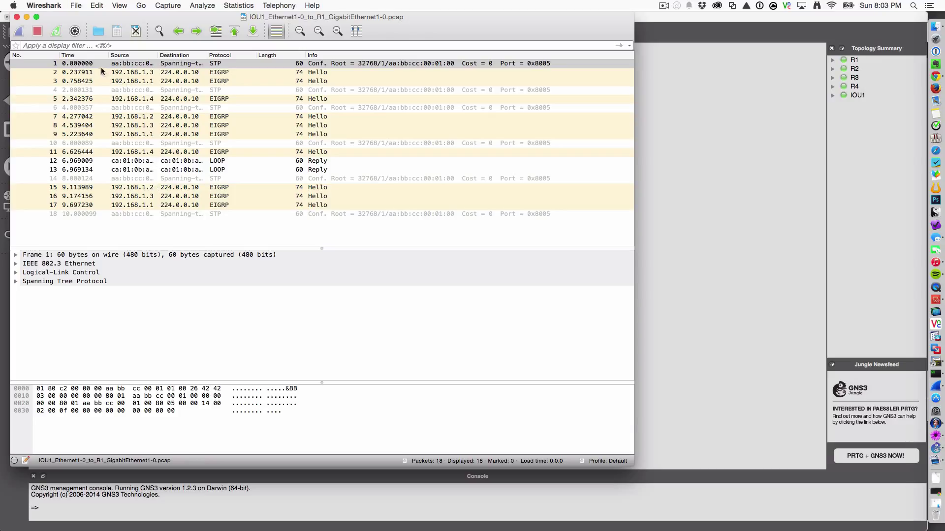
- Widen the Source column, filter the capture to 'eigrp', and select the first Hello packet
left_click_drag(159, 54, 181, 54)
left_click(172, 45)
type("eigrp")
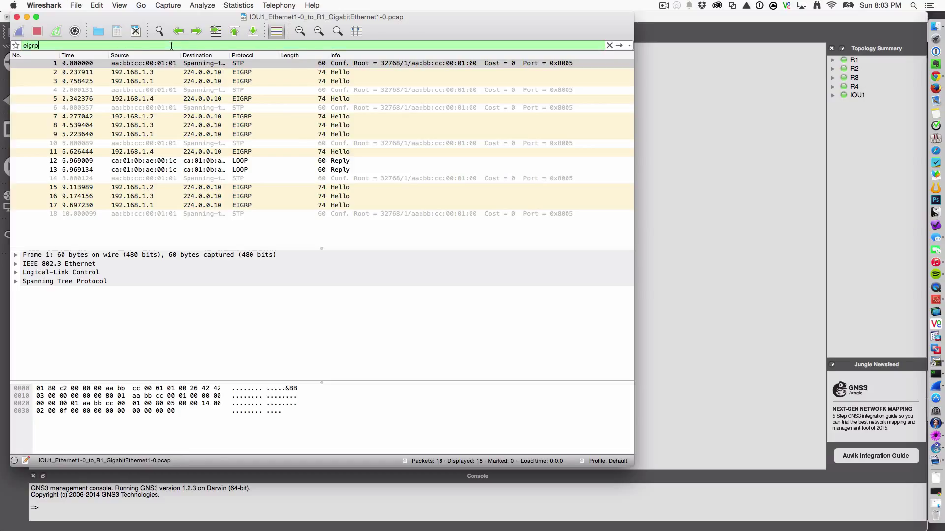
key("Return")
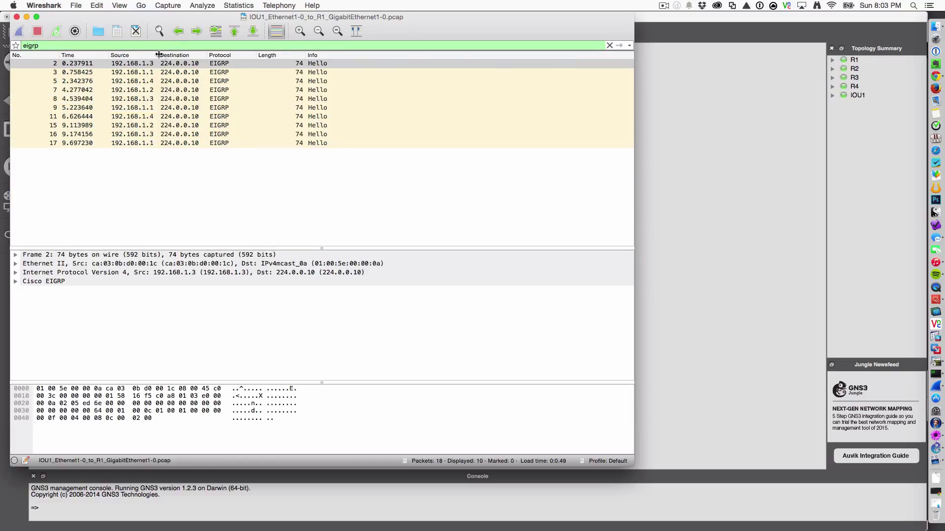
left_click(157, 62)
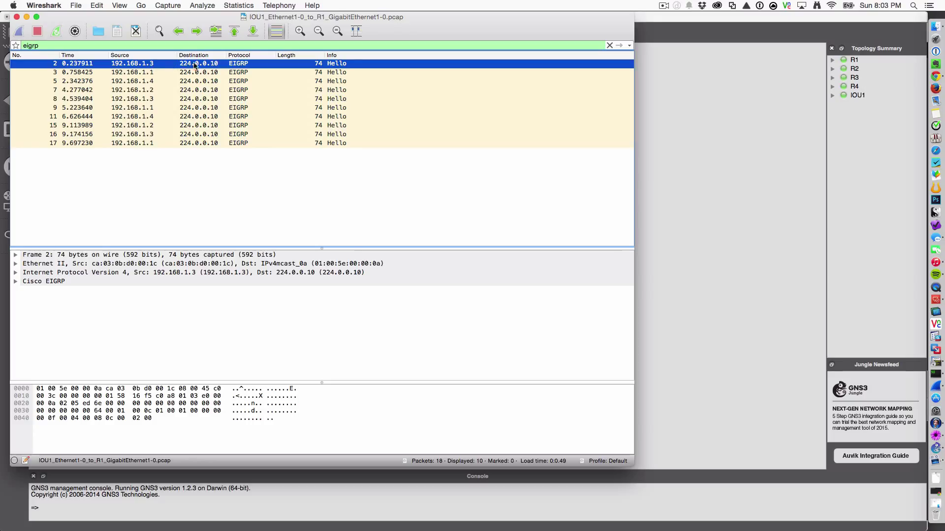
- Widen the Destination column, expand the Cisco EIGRP details, and inspect Hellos from 192.168.1.1 and 192.168.1.4
left_click_drag(226, 57, 243, 57)
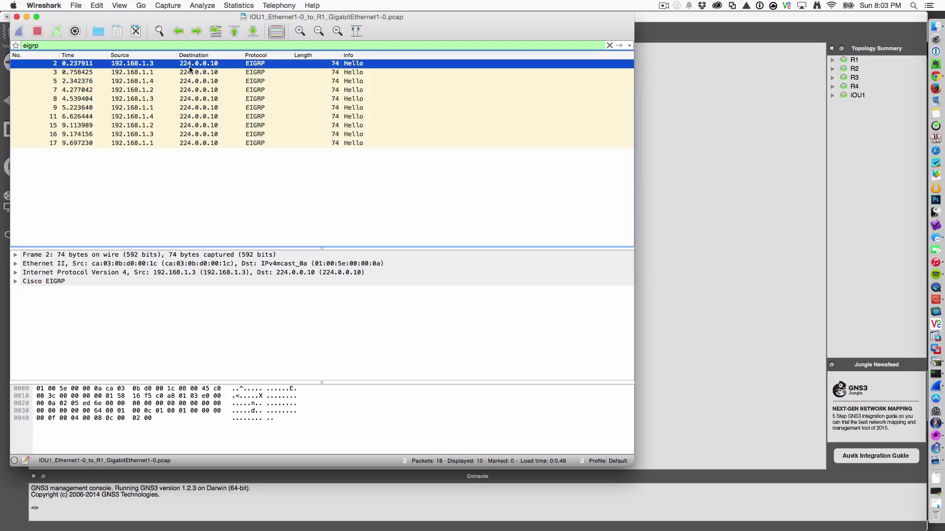
left_click(16, 282)
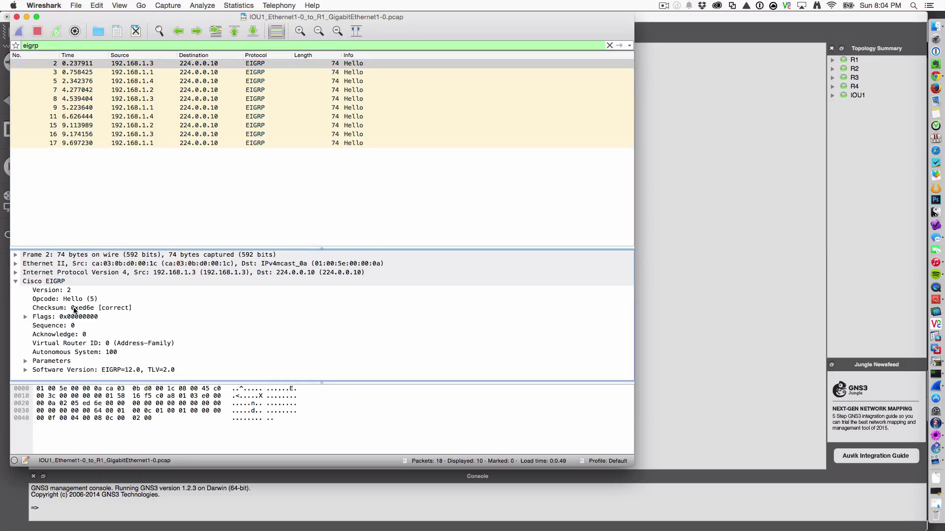
left_click(148, 72)
left_click(176, 81)
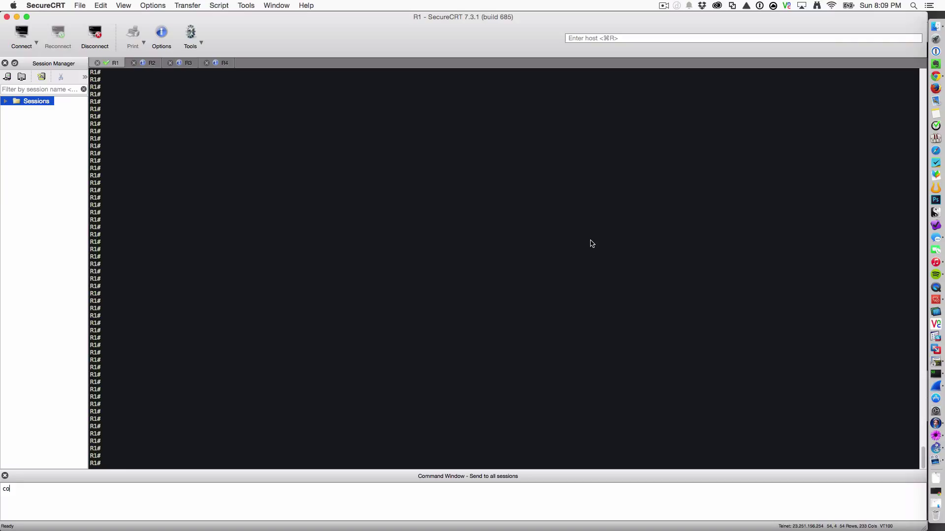
- On R1, enter conf t, delete EIGRP with 'no router eigrp 100', then re-enter 'router eigrp 100'
type("nf t")
key("Return")
type("no")
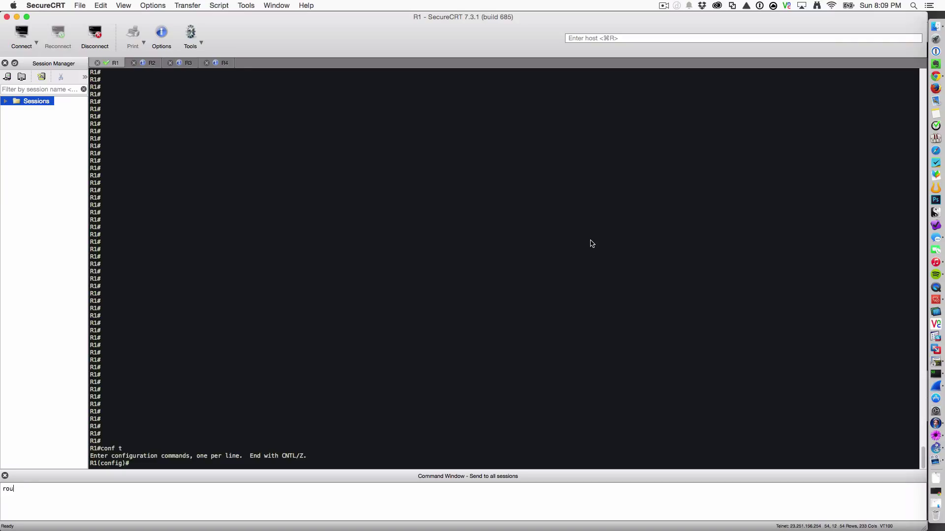
type(" router eigrp 100")
key("Return")
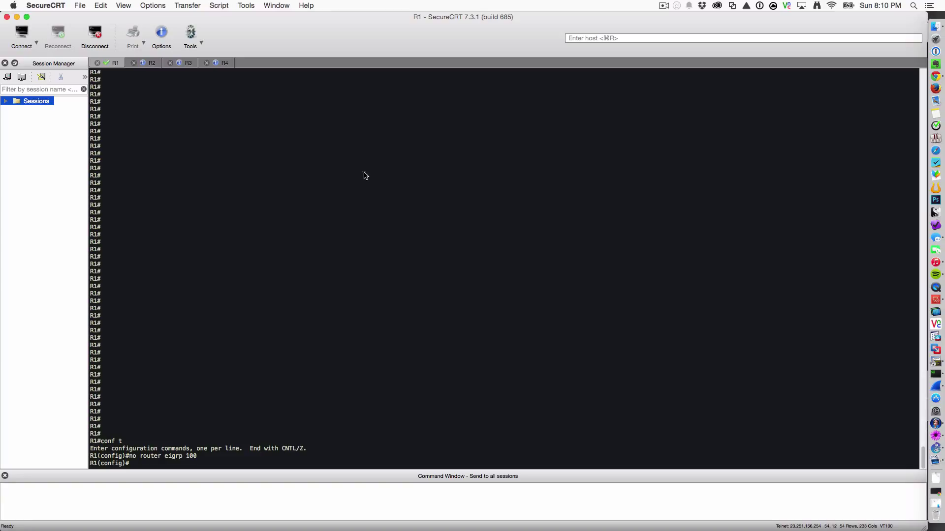
type("router eigrp 100")
key("Return")
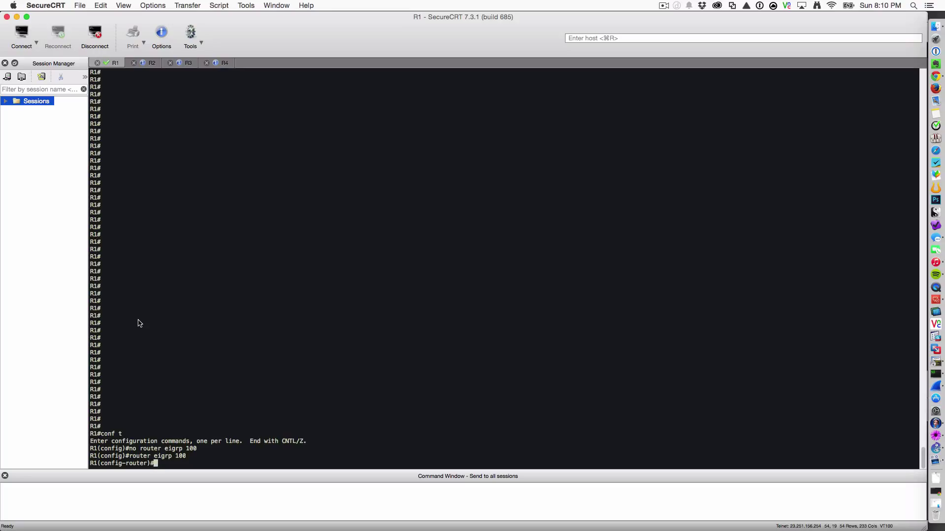
- Add static EIGRP neighbors 192.168.1.2, 192.168.1.3 and 192.168.1.4 on gig 1/0 for R1
type("neighbor 192.168.1.2")
type("gig 1/0")
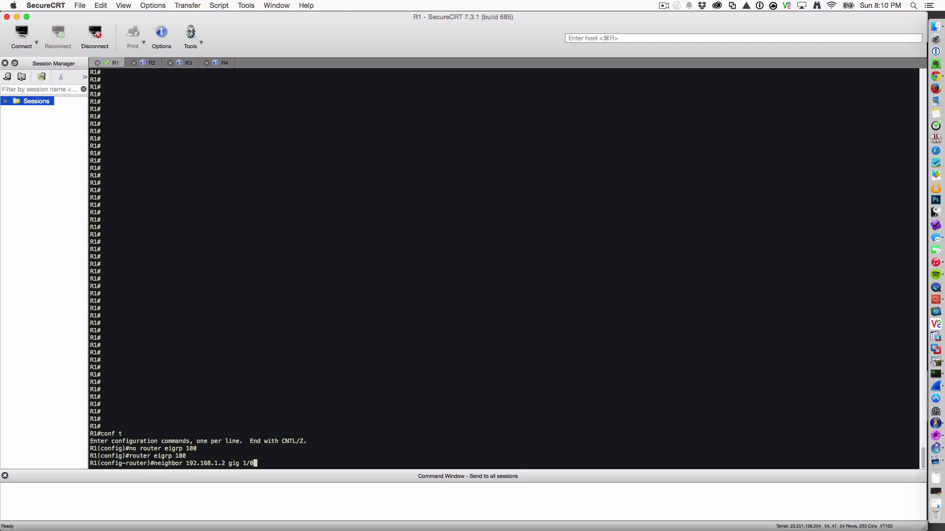
key("Return")
key("Up")
key("Left")
key("Left")
key("Left")
key("Left")
key("Left")
key("Left")
key("Left")
key("Left")
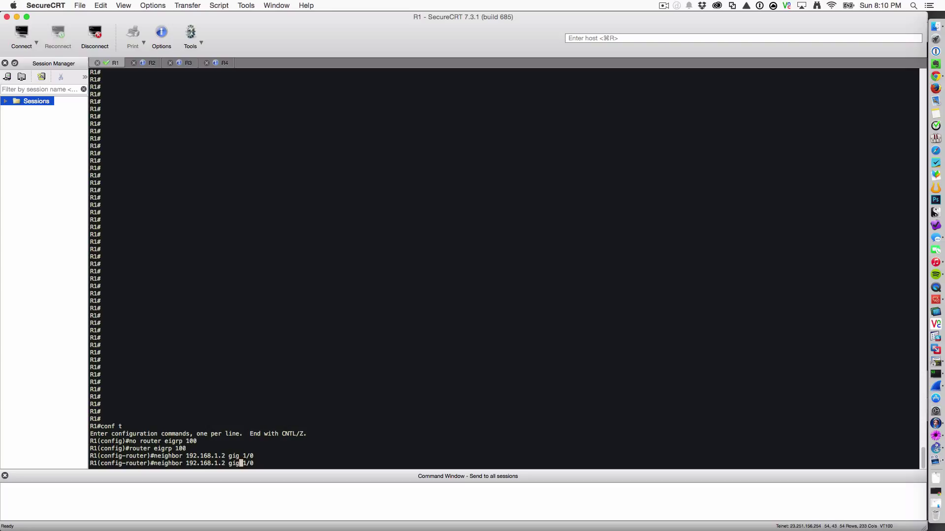
key("BackSpace")
type("3")
key("Return")
key("Up")
key("Left")
key("Left")
key("Left")
key("Left")
key("Left")
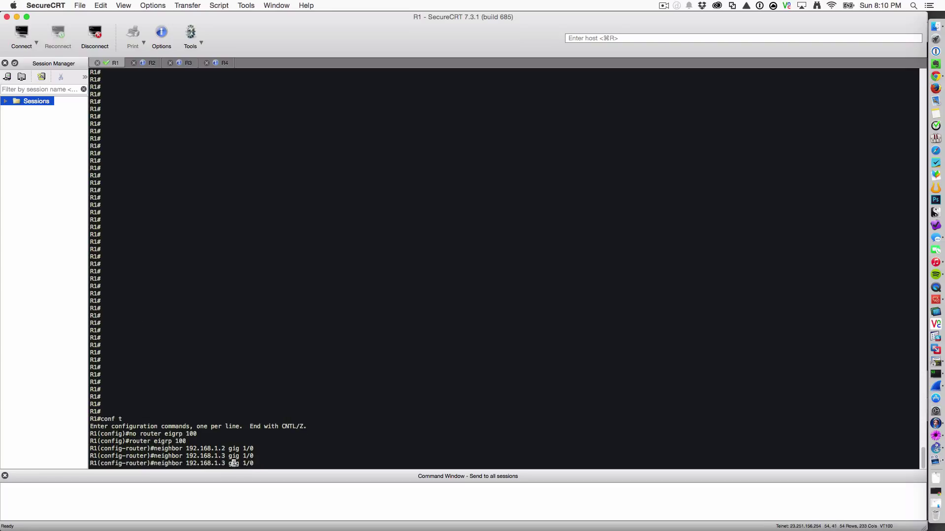
key("BackSpace")
type("4")
key("Return")
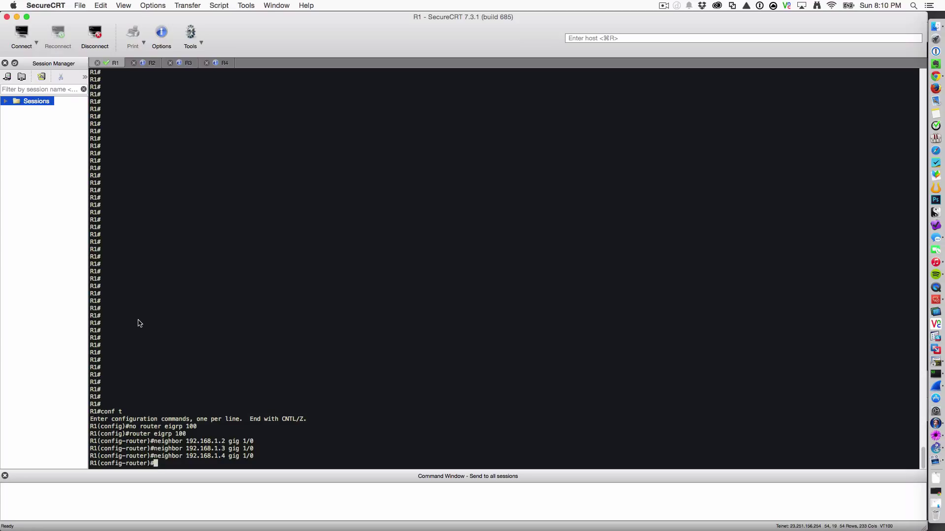
- Add network 192.168.1.0 0.0.0.255 to R1's EIGRP 100 and exit back to R1#
type("network 192.168.1.0 0.0.0.255")
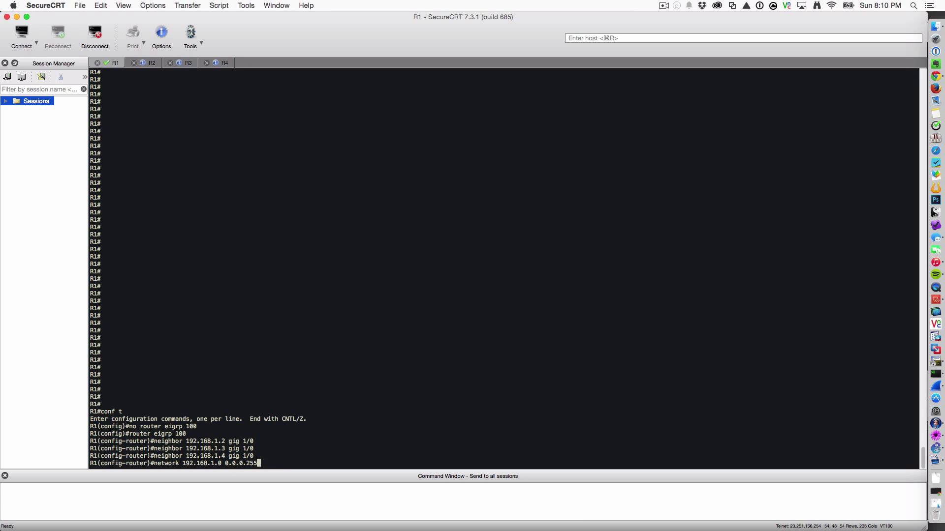
key("Return")
type("exit")
key("Return")
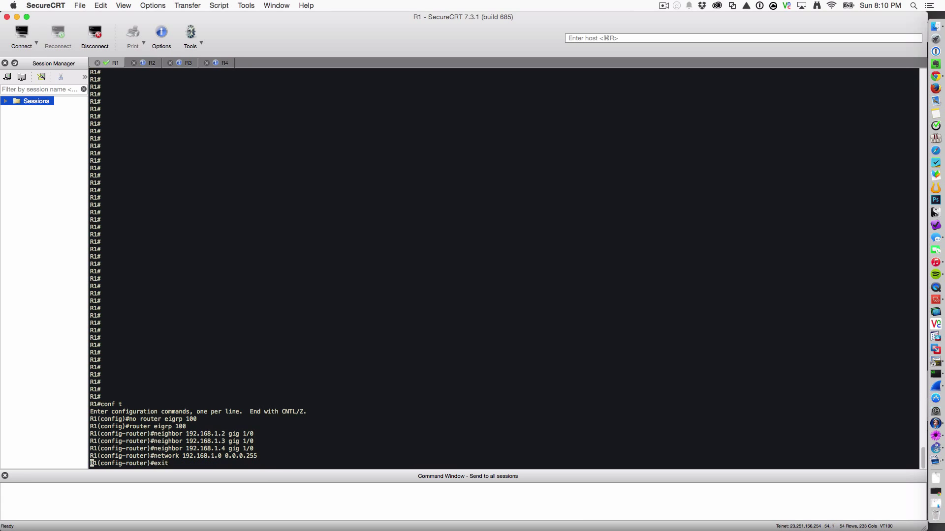
type("exit")
key("Return")
key("Return")
key("Return")
key("Return")
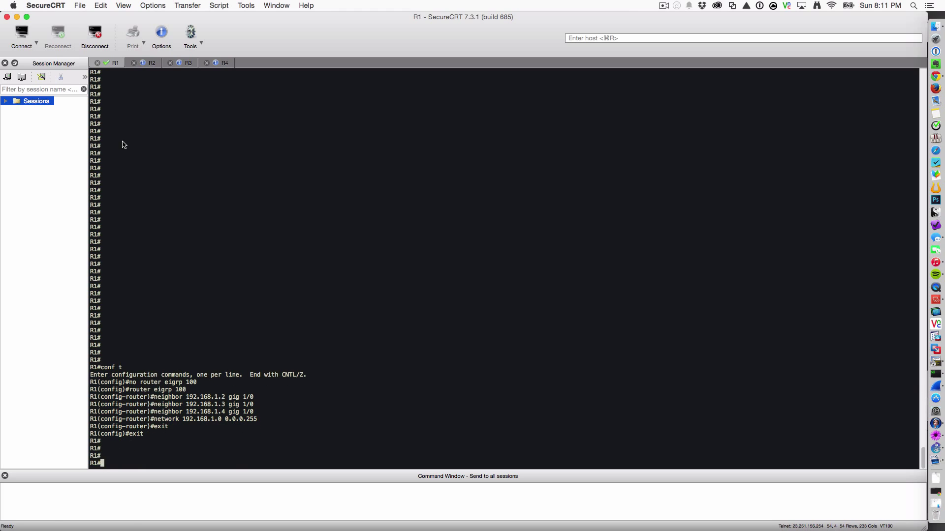
- On R2, add static EIGRP neighbors 192.168.1.1, 192.168.1.3 and 192.168.1.4 on gig 1/0
left_click(148, 65)
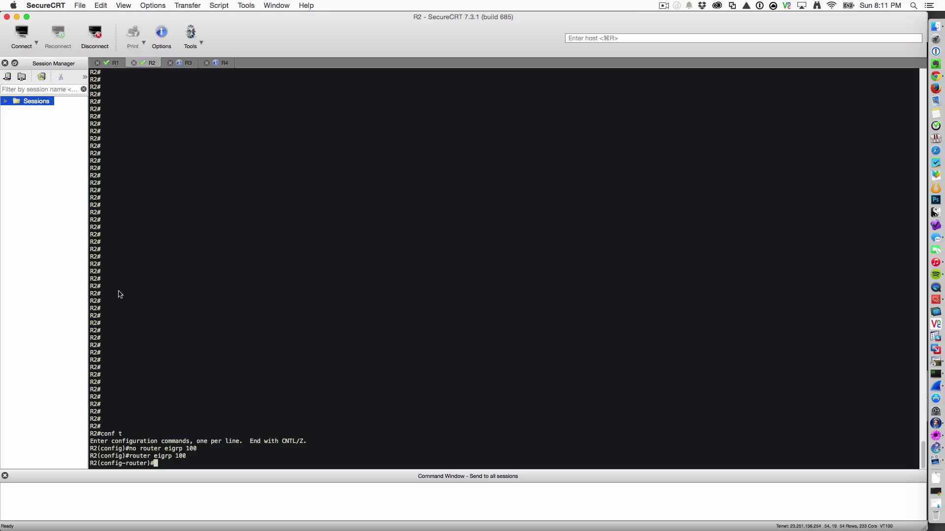
type("neighbor 192.168.1.1 gig 1/0")
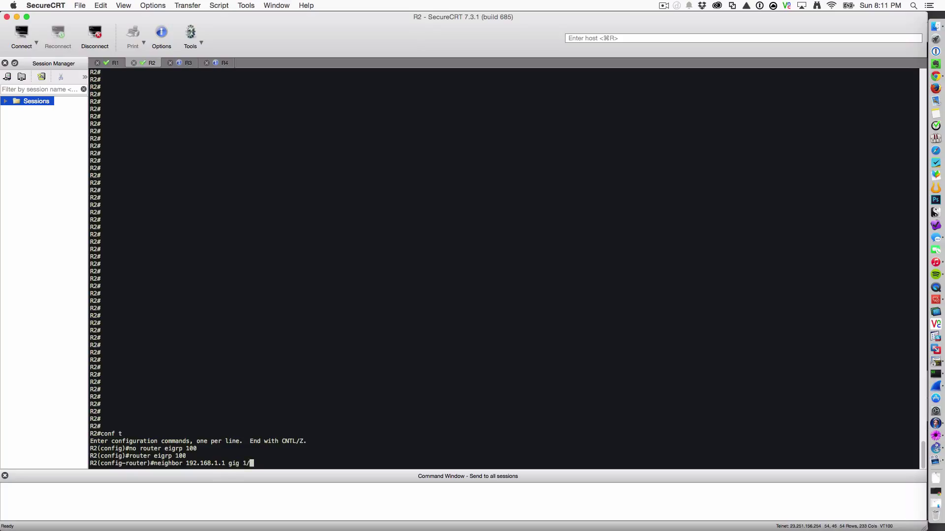
key("Return")
key("Up")
key("Left")
key("Left")
key("Left")
key("Left")
key("Left")
key("Left")
key("Left")
key("Left")
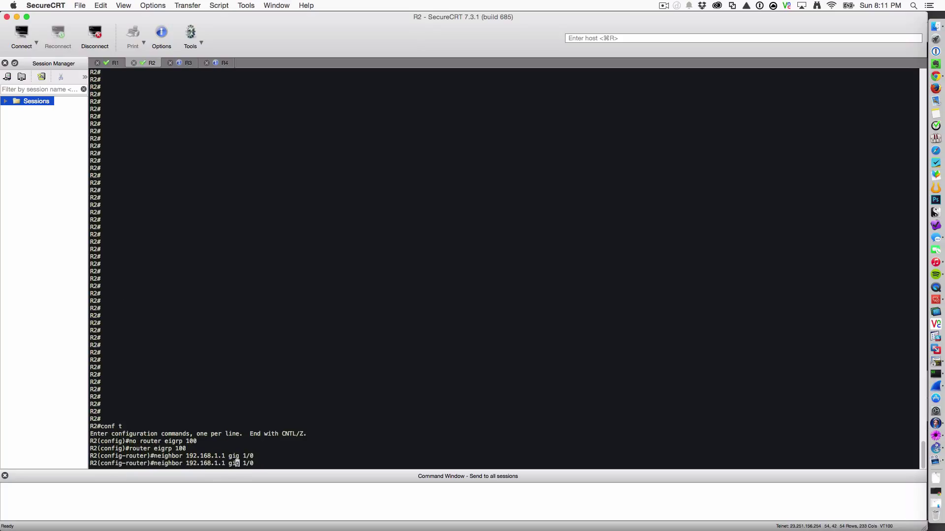
key("BackSpace")
type("2")
key("BackSpace")
type("3")
key("Return")
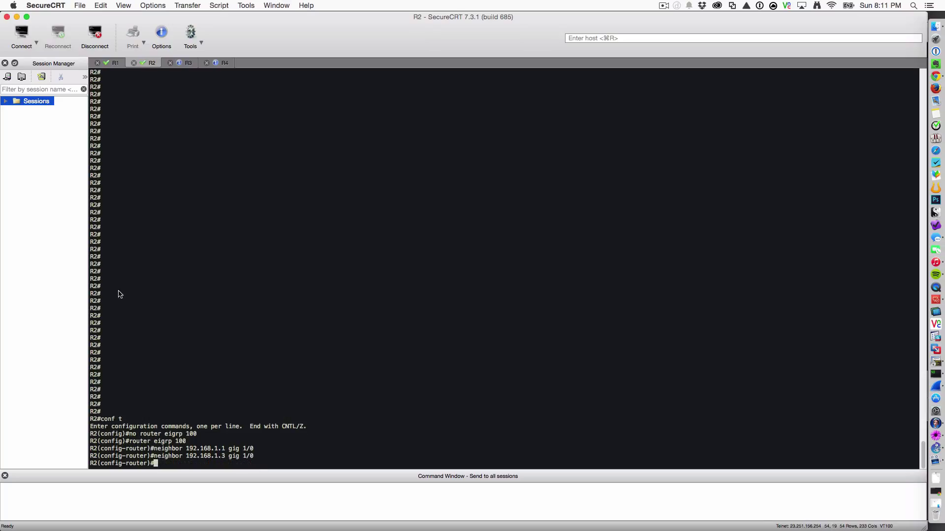
key("Up")
key("Left")
key("Left")
key("Left")
key("Left")
key("Left")
key("Left")
key("Left")
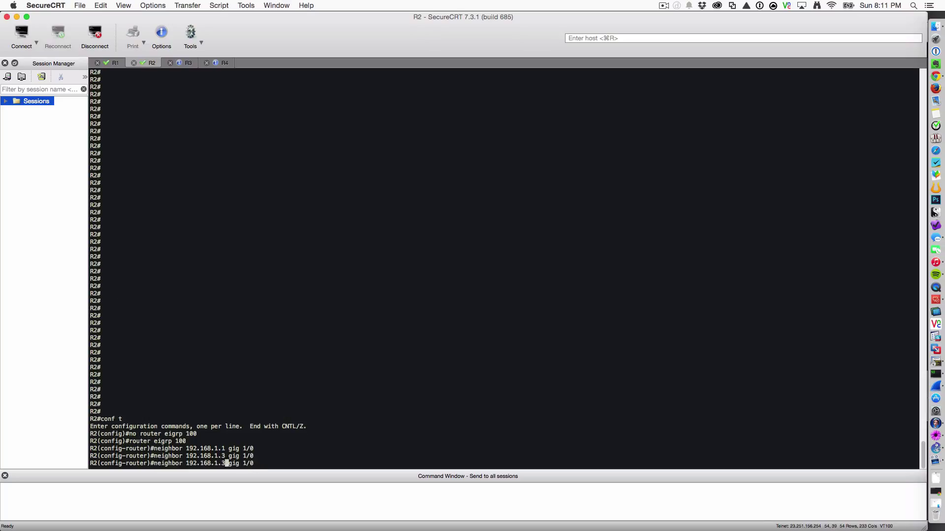
key("BackSpace")
type("4")
key("Return")
- Add network 192.168.1.0 0.0.0.255 to R2's EIGRP 100 and exit back to R2#
type("net")
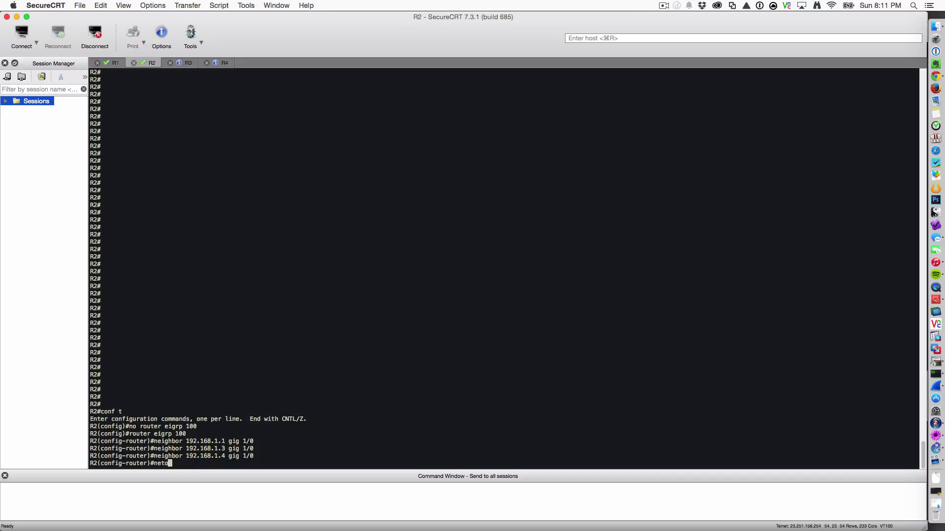
type("work 192.168.1.0 0.0.0.255")
key("Return")
type("exit")
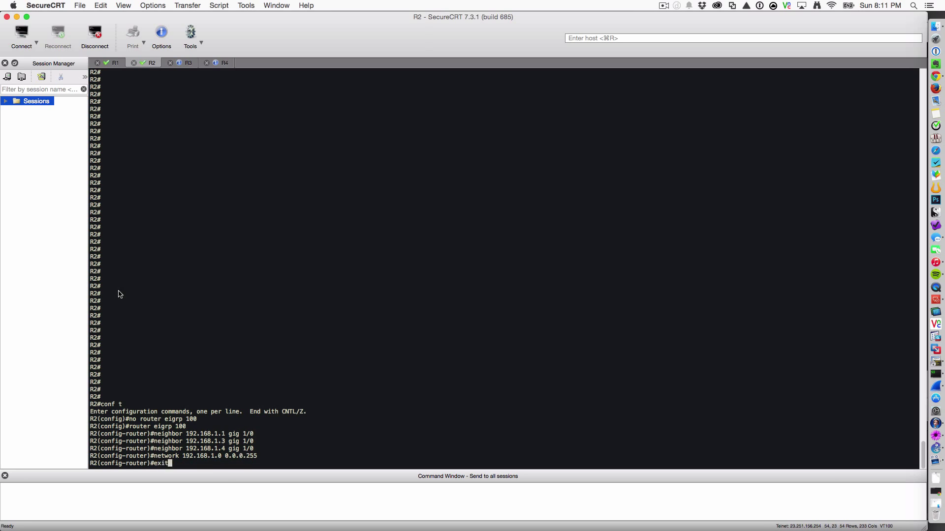
key("Return")
type("exit")
key("Return")
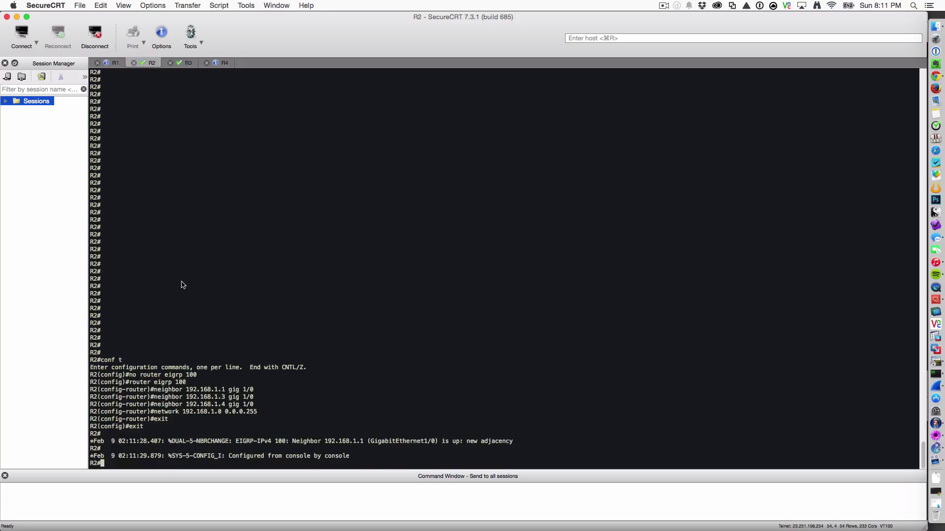
- Highlight R2's new adjacency log line for neighbor 192.168.1.1, then clear the highlight
left_click_drag(91, 443, 369, 444)
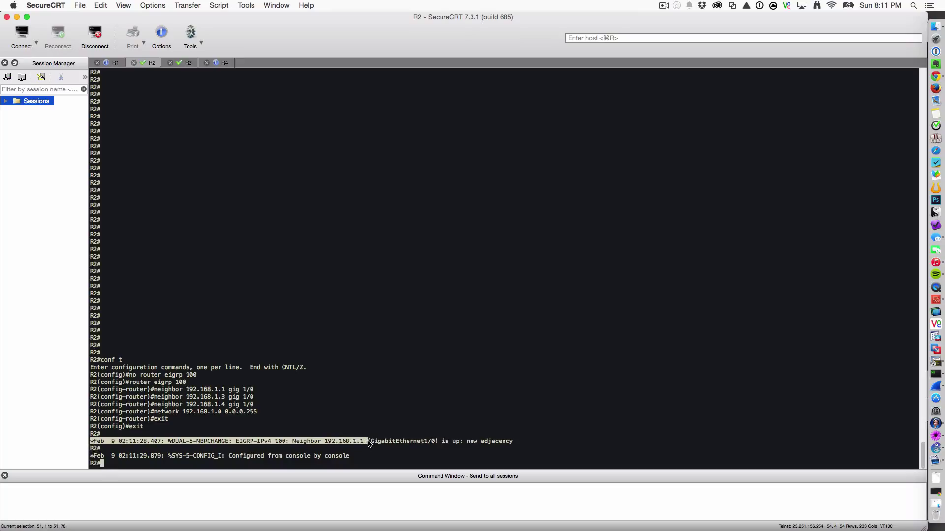
left_click_drag(370, 445, 380, 445)
left_click_drag(417, 445, 433, 446)
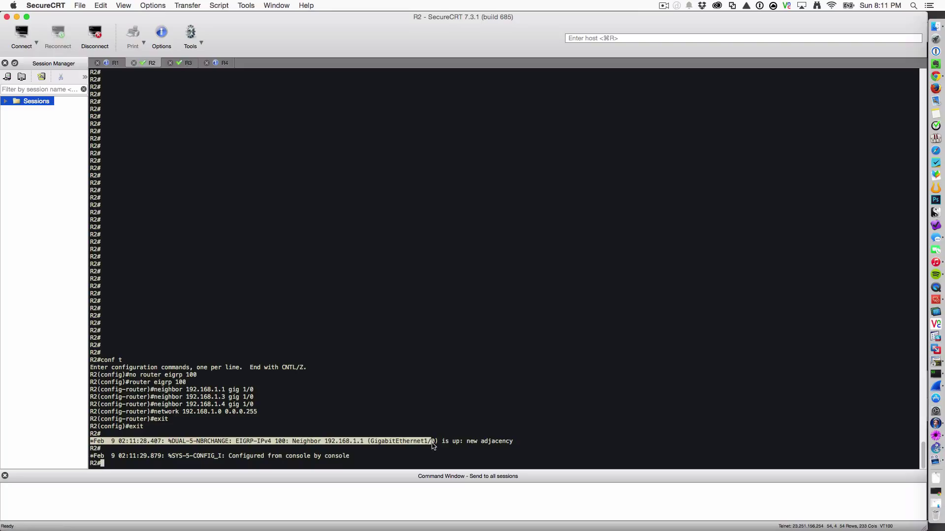
left_click(224, 404)
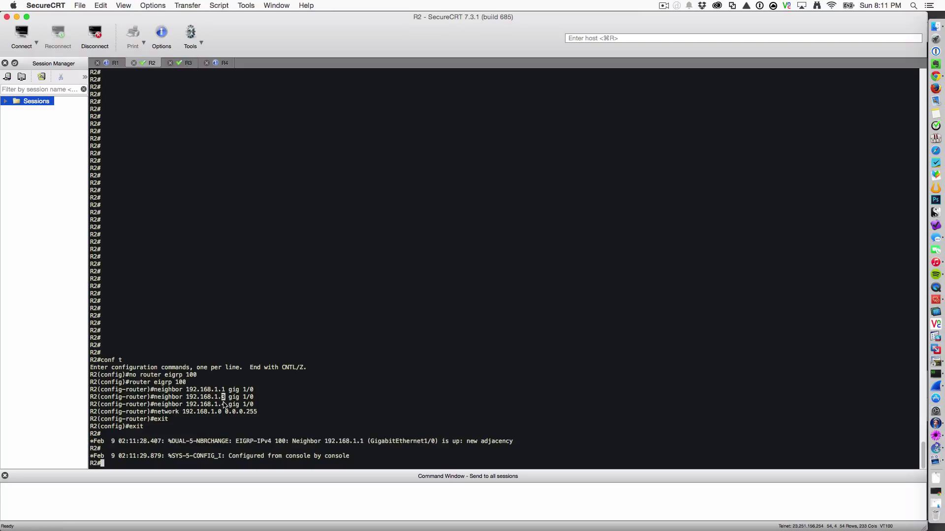
- On R3, add static EIGRP neighbors 192.168.1.1, 192.168.1.2 and 192.168.1.4 on gig 1/0
left_click(182, 63)
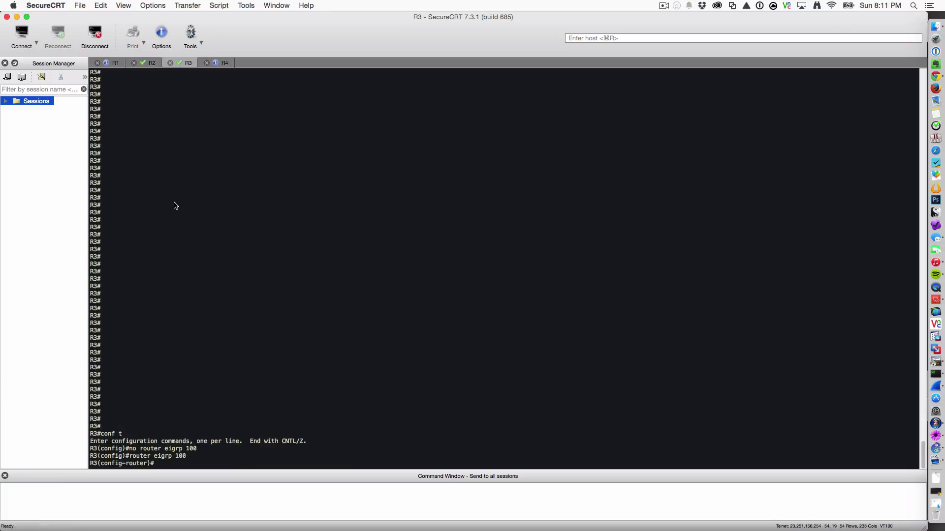
type("neighbor 192.168.1.1 gig 1/0")
key("Return")
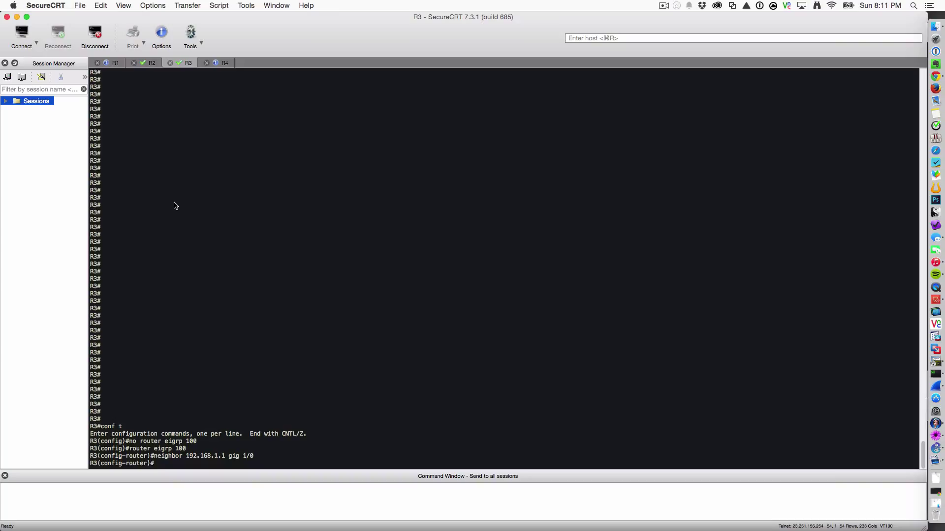
key("Up")
key("Left")
key("Left")
key("Left")
key("Left")
key("Left")
key("Left")
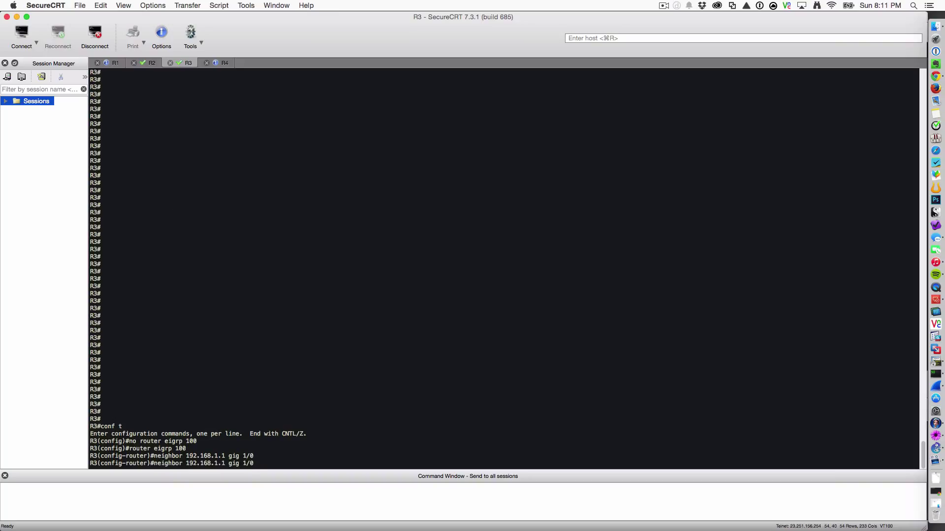
key("Left")
key("Left")
key("BackSpace")
type("2")
key("Return")
key("Up")
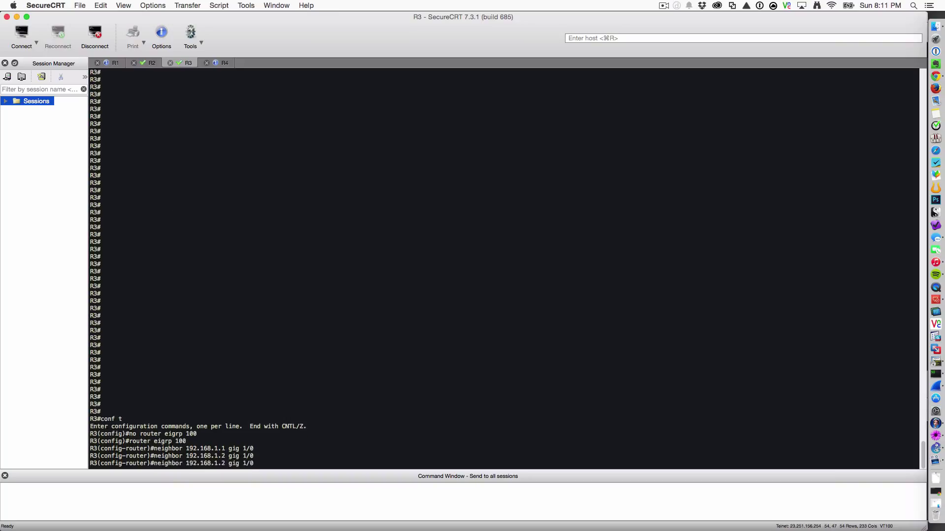
key("Left")
key("Left")
key("Left")
key("Left")
key("BackSpace")
type("4")
key("Return")
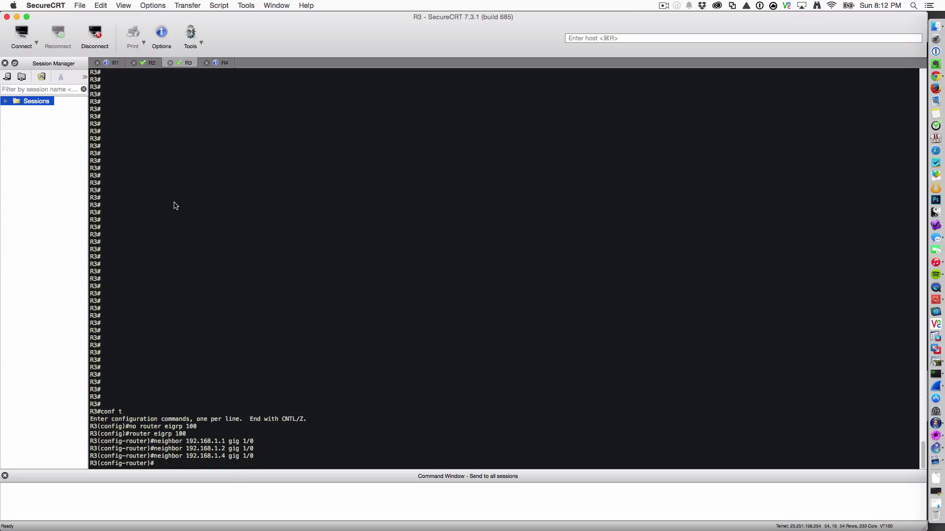
- Add network 192.168.1.0 0.0.0.255 to R3's EIGRP 100 and end configuration
type("network 192.168.1.0 0.0.0.255")
key("Return")
type("end")
key("Return")
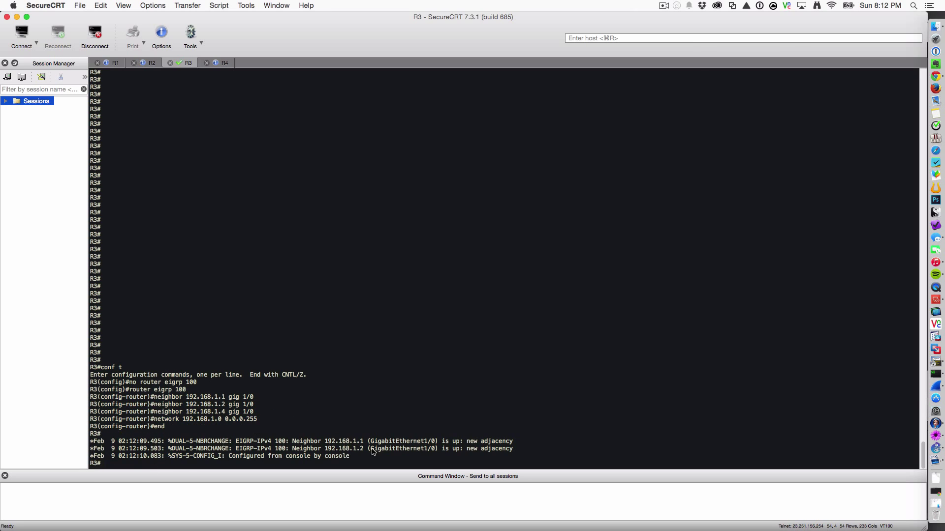
- On R4, add static EIGRP neighbors 192.168.1.1, 192.168.1.2 and 192.168.1.3 on gig 1/0
left_click(223, 63)
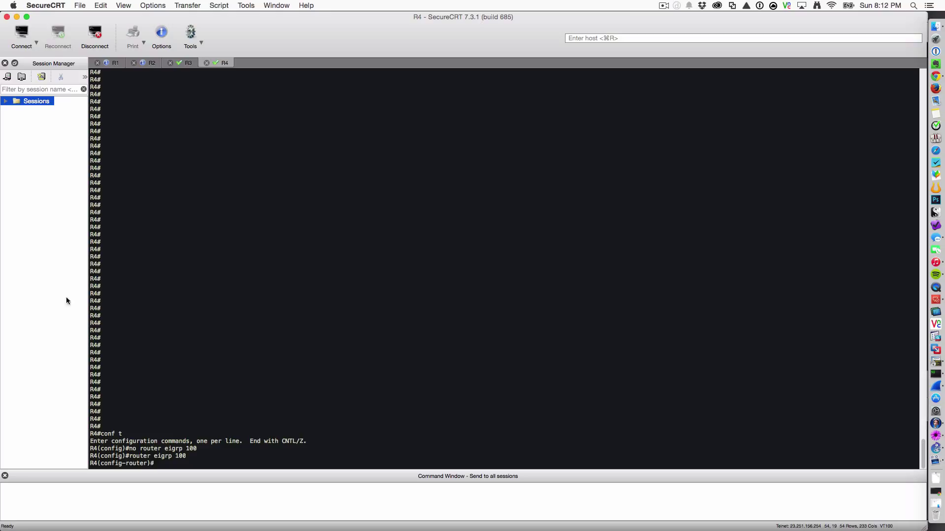
type("neighbor 192.168.1.1 gig 1/0")
key("Return")
key("Up")
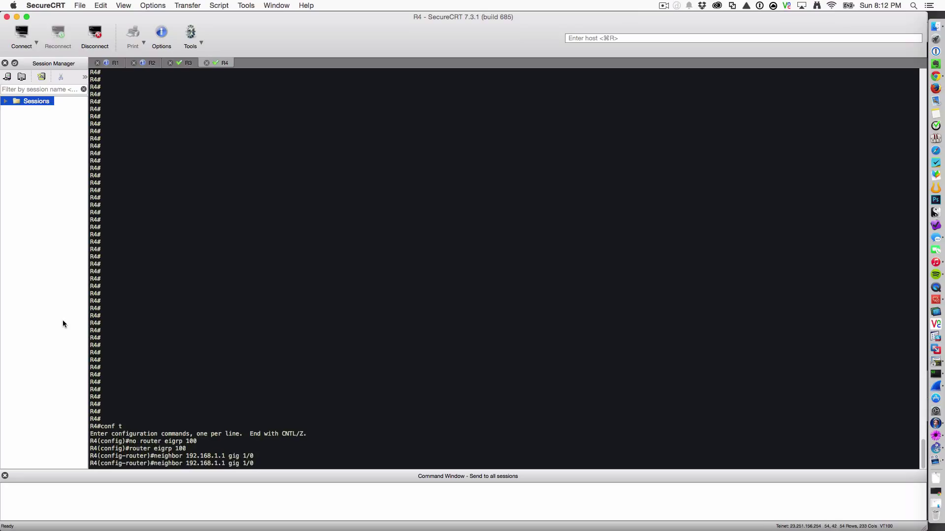
key("Left")
key("Left")
key("Left")
key("Left")
key("Left")
key("Left")
key("Left")
key("BackSpace")
type("2")
key("Return")
key("Up")
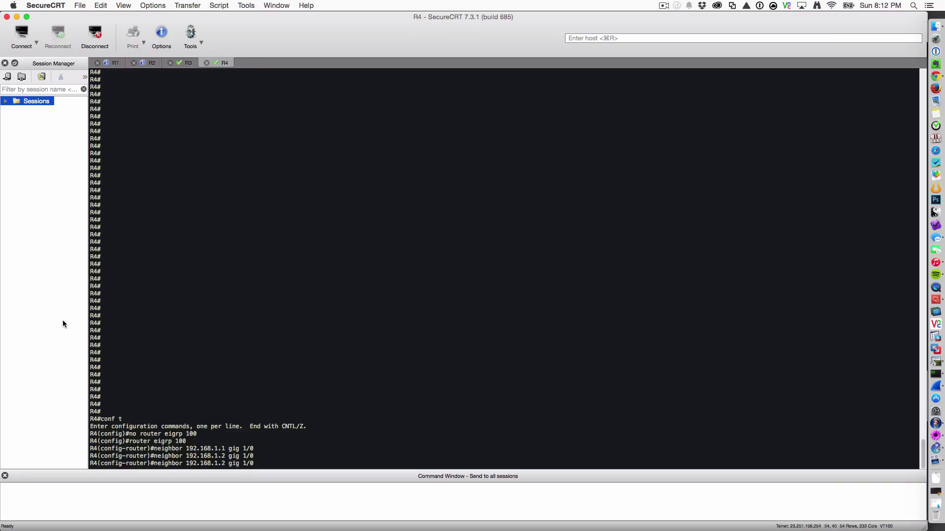
key("Left")
key("BackSpace")
type("3")
key("Return")
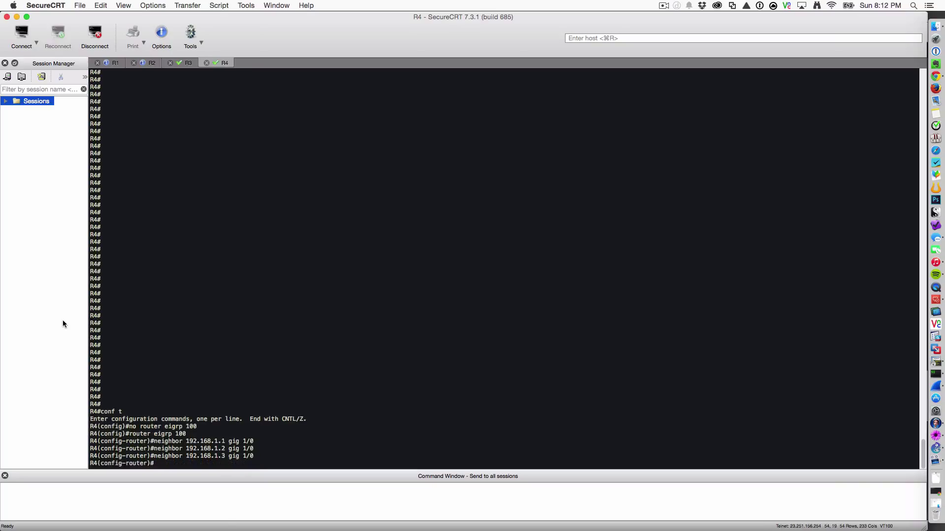
- Add network 192.168.1.0 0.0.0.255 to R4's EIGRP 100, exit, and return to R1's session via R2
type("network 192.168.1.0 0.0.0.255")
key("Return")
type("exit")
key("Return")
key("Return")
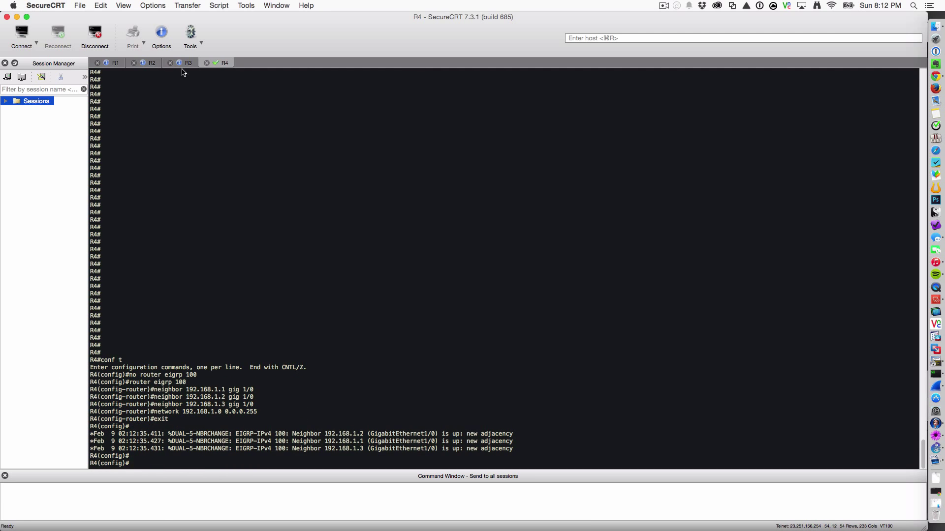
left_click(150, 64)
left_click(114, 64)
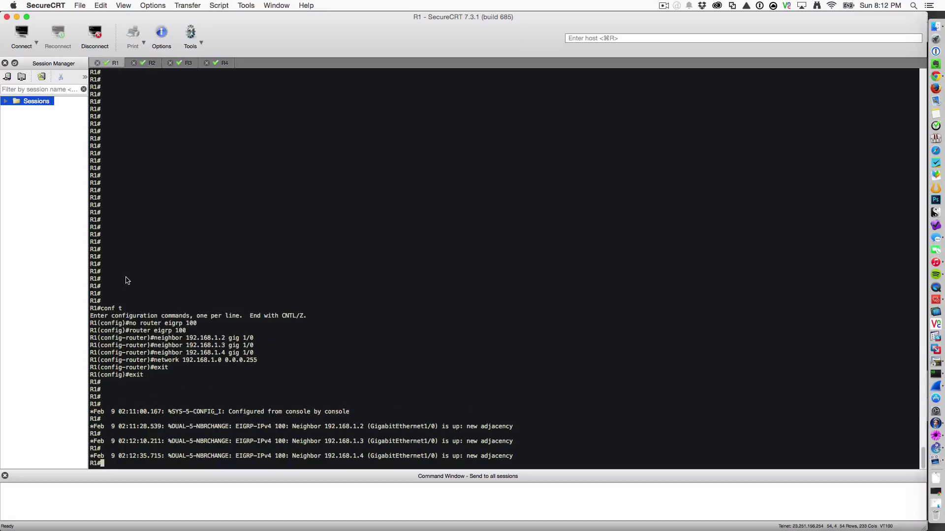
- Run 'sh ip eigrp neigh' on R1 to list neighbors 192.168.1.2, .3 and .4 on Gi1/0, then switch to GNS3
left_click(89, 516)
type("sh ip eigrp neigh")
key("Return")
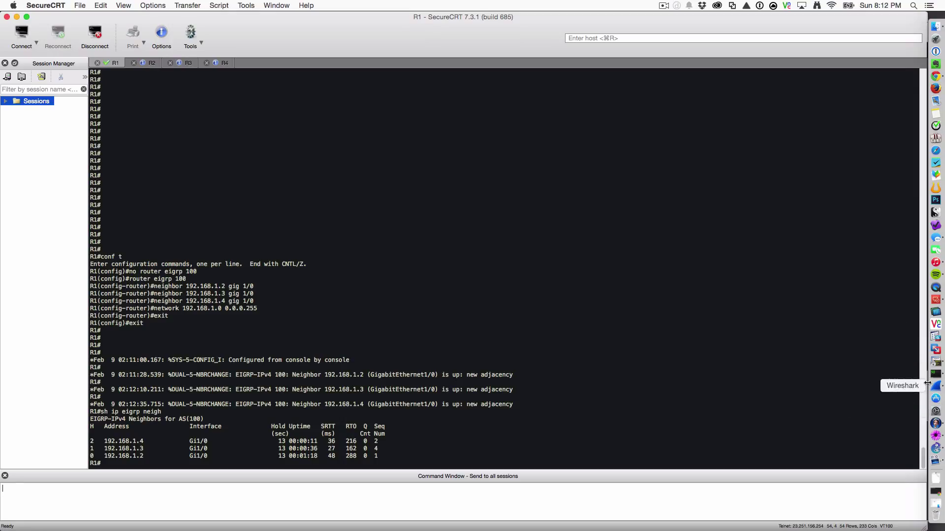
left_click(941, 397)
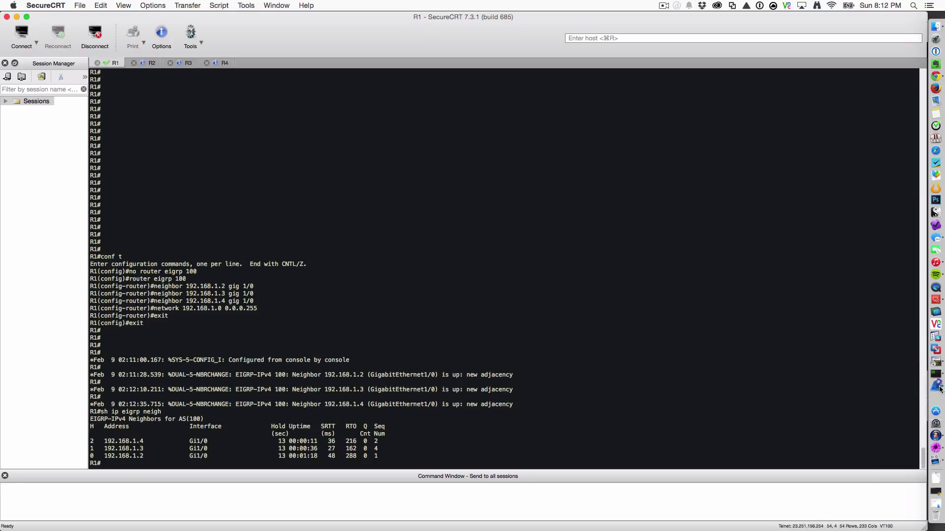
left_click(937, 389)
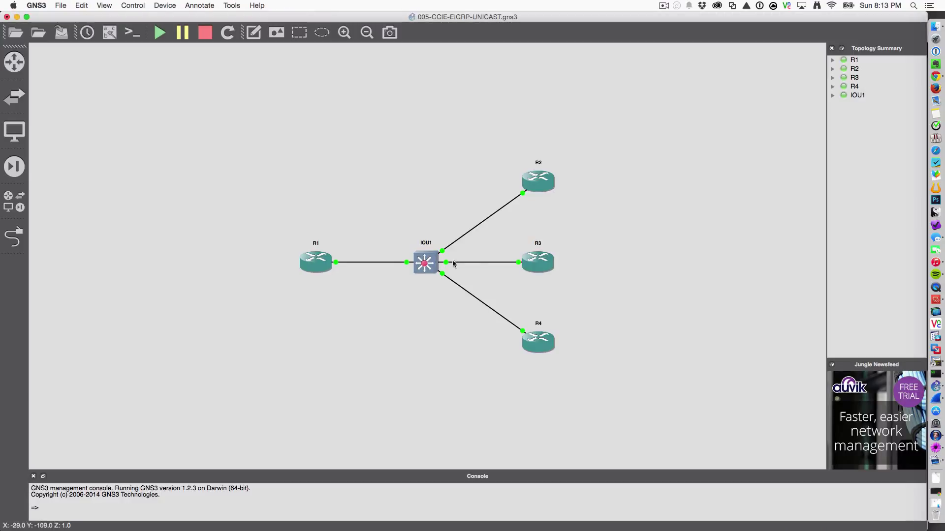
- Capture packets on the R1–IOU1 link at IOU1's Ethernet1/0, then stop the capture
right_click(389, 265)
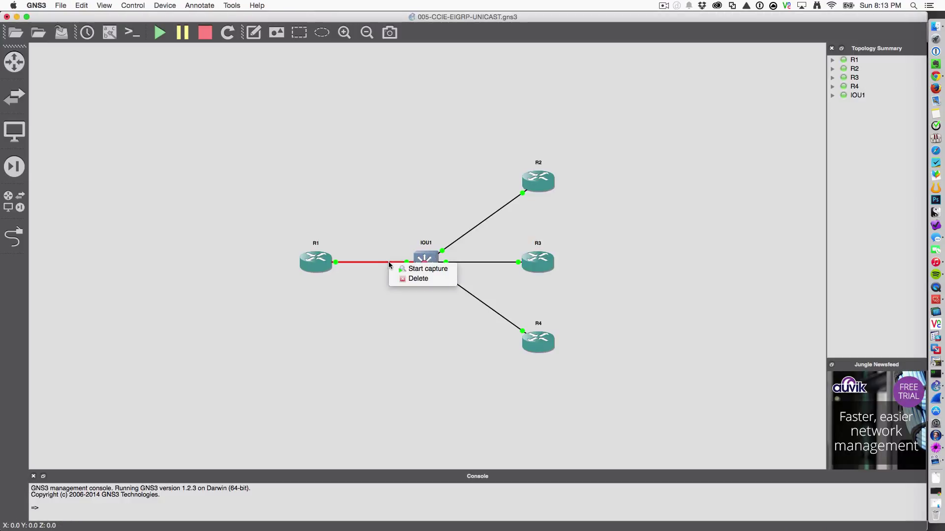
left_click(408, 268)
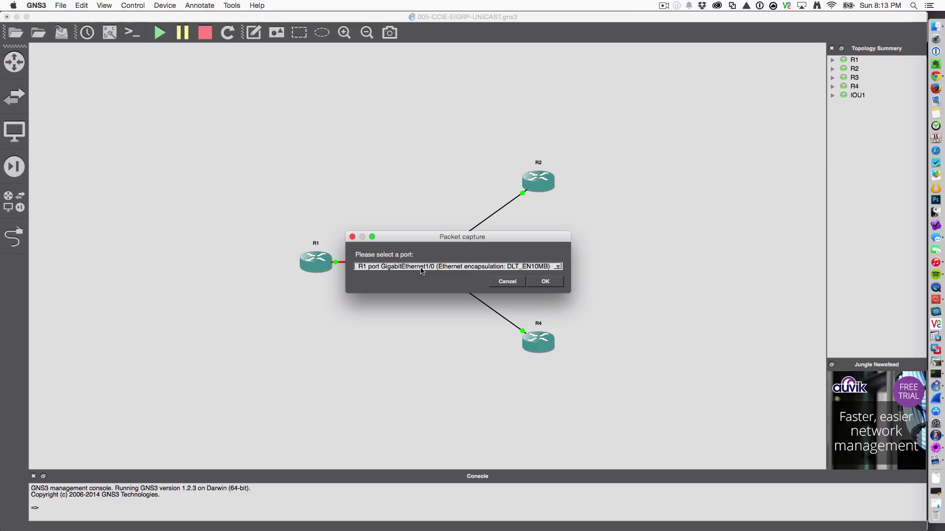
left_click(491, 269)
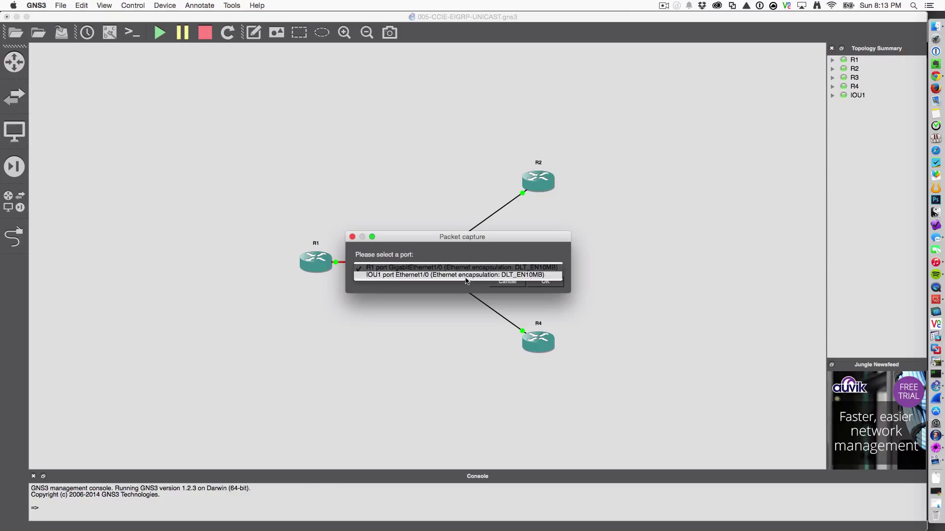
left_click(450, 275)
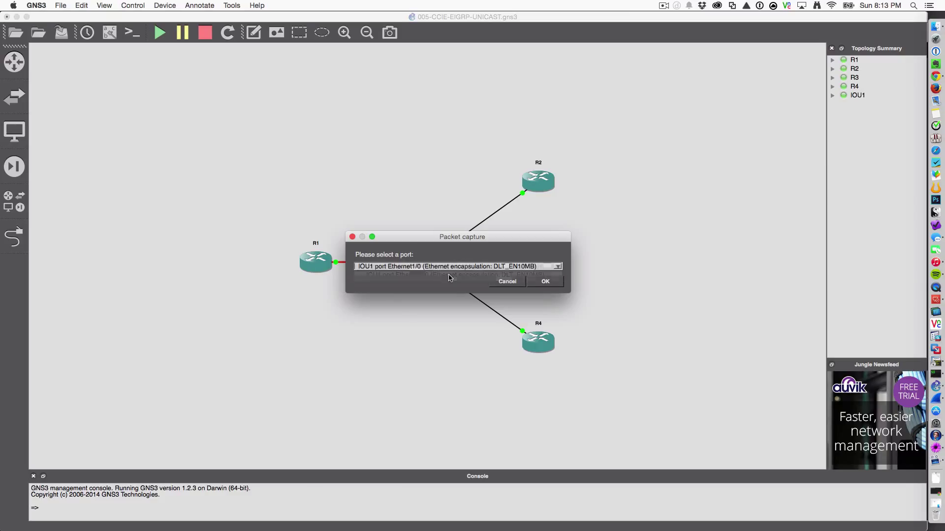
left_click(540, 284)
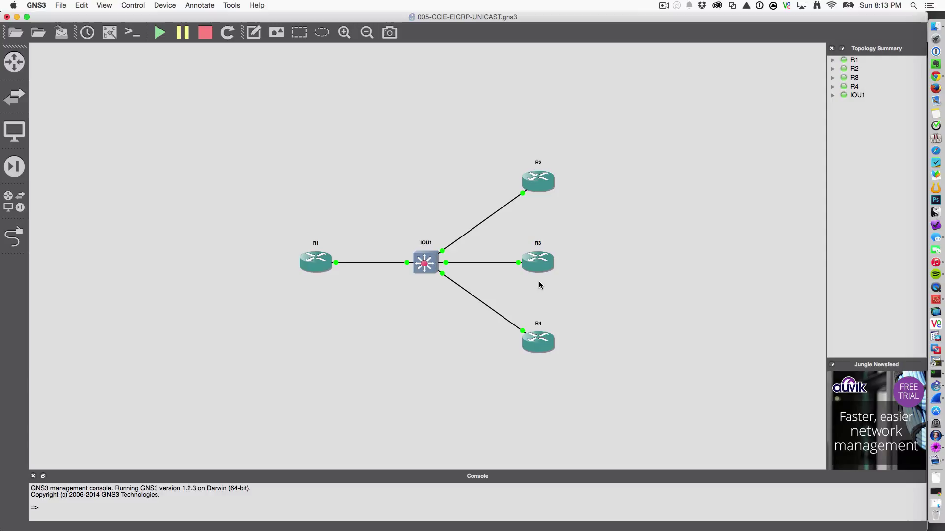
right_click(386, 263)
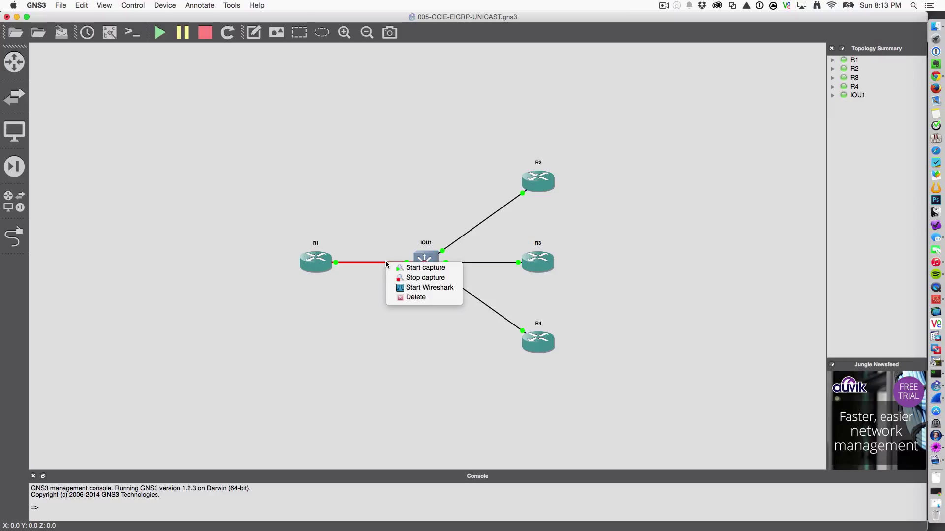
left_click(412, 279)
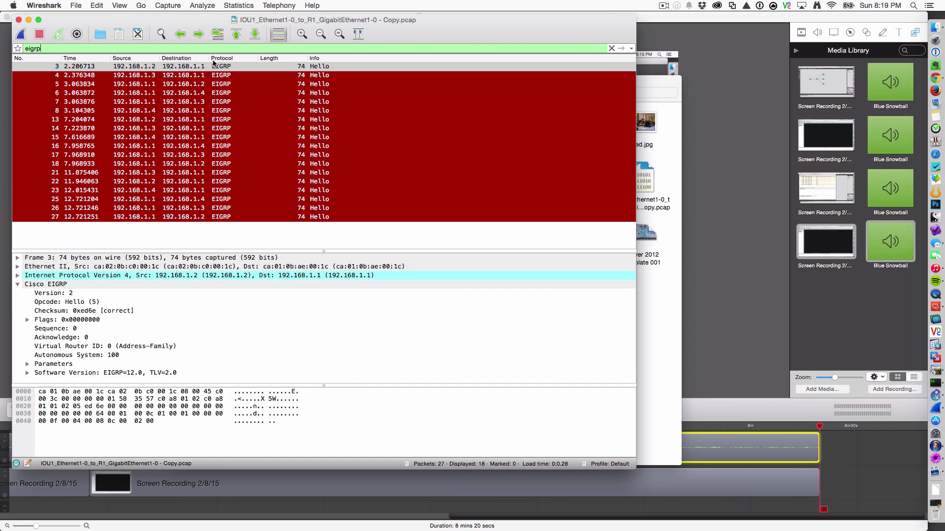
- Widen the Destination and Source columns, then select packet 3's EIGRP Hello details
left_click_drag(210, 58, 232, 59)
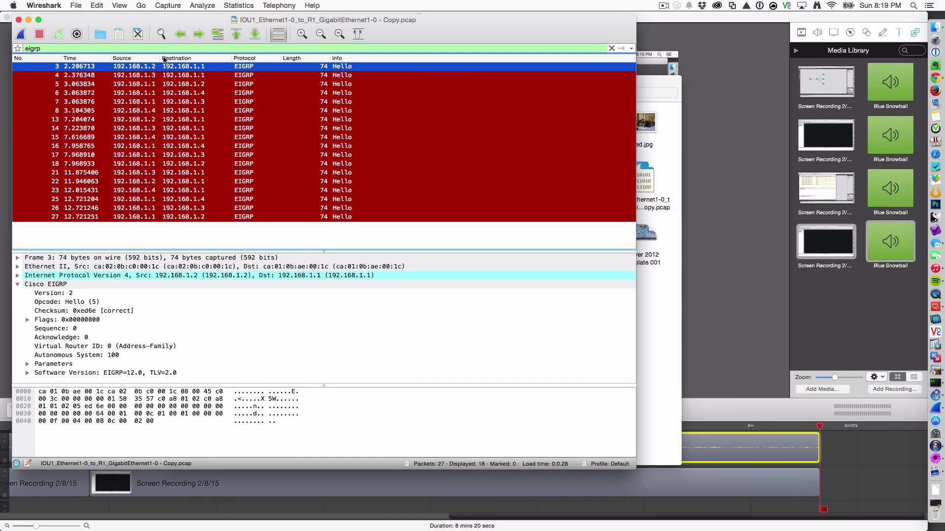
left_click_drag(159, 57, 191, 58)
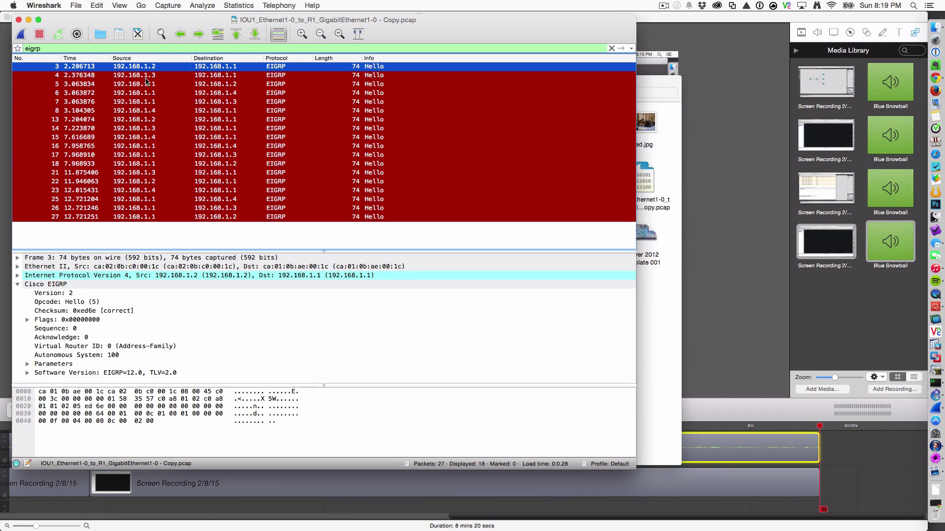
left_click(136, 288)
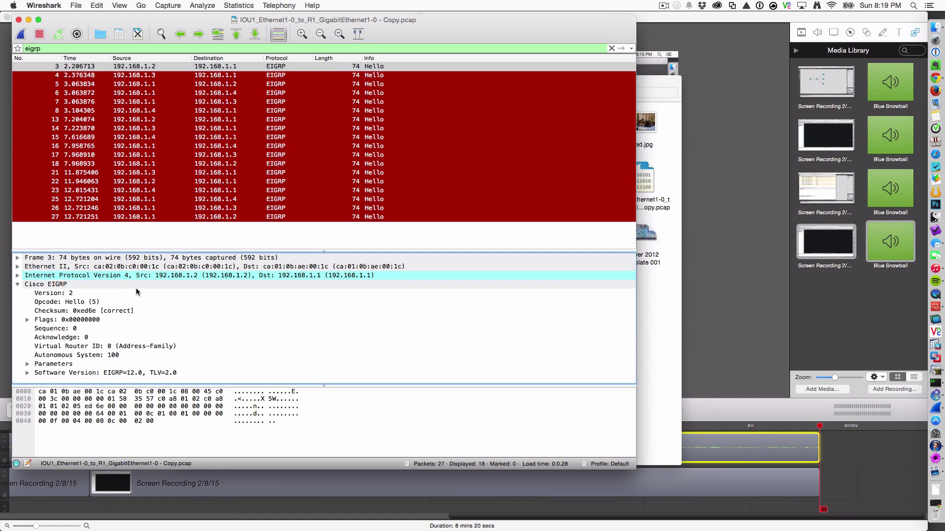